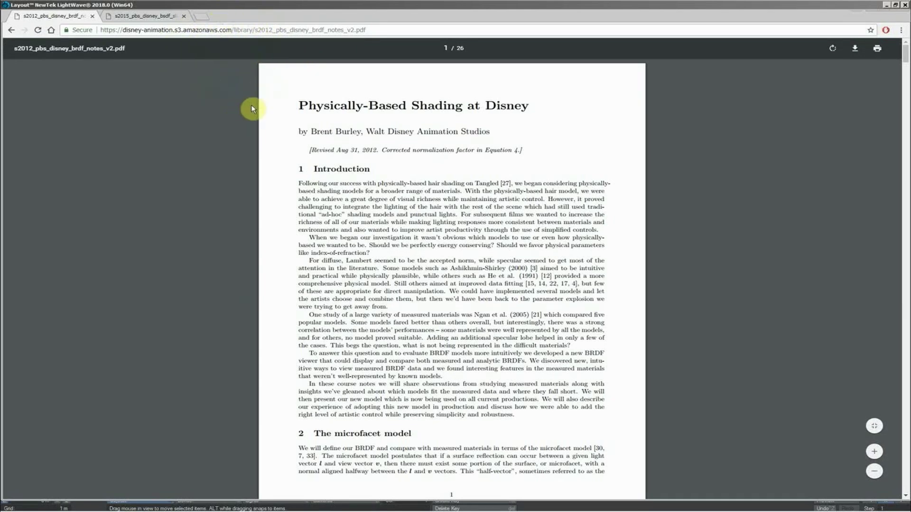
Scroll the 2012 Disney BRDF notes down to page 11's fabric samples and Iridescence sections.
scroll(252, 109, down, 7)
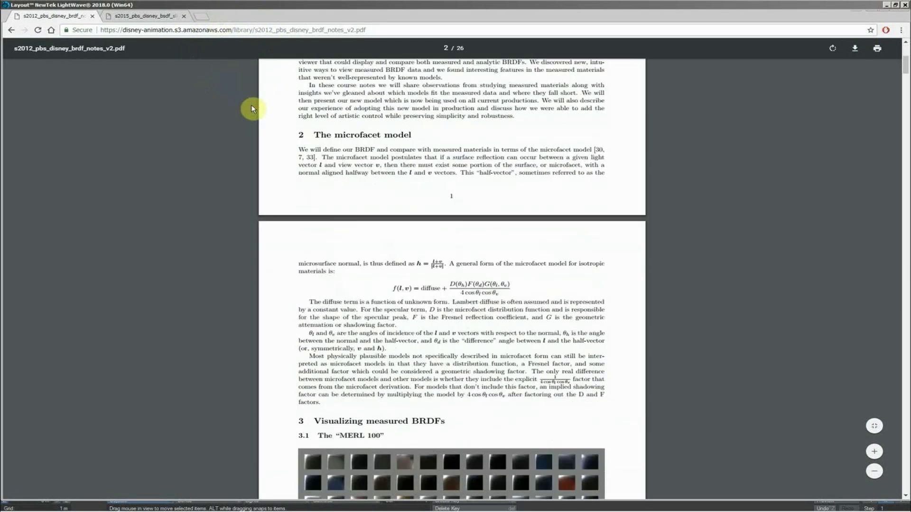
scroll(252, 108, down, 6)
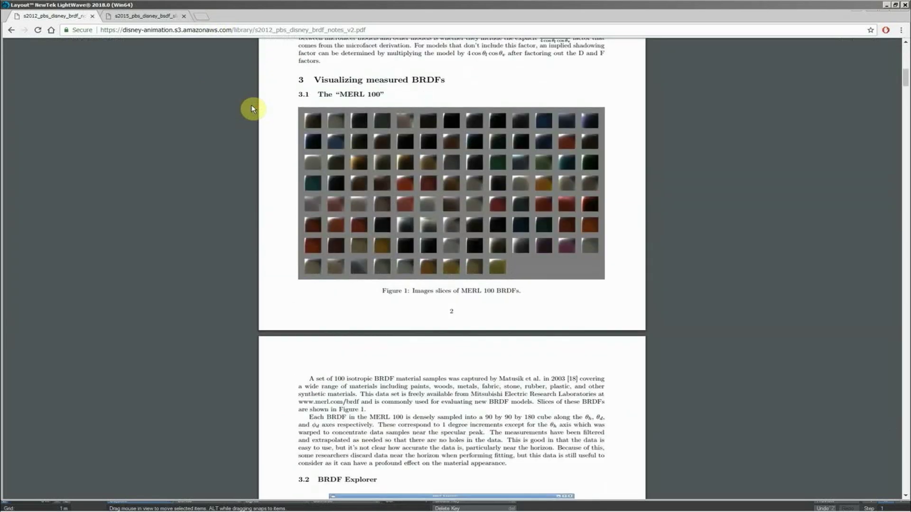
scroll(276, 194, down, 2)
scroll(276, 194, down, 13)
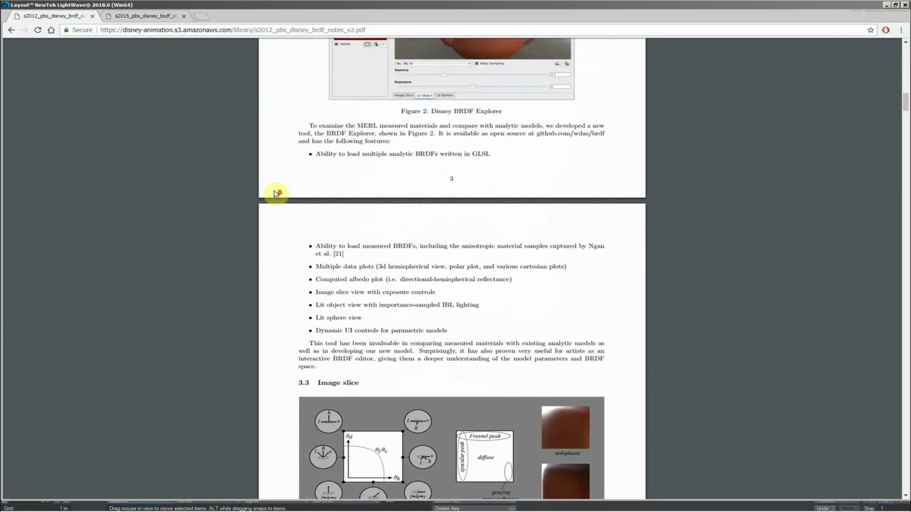
scroll(277, 194, down, 8)
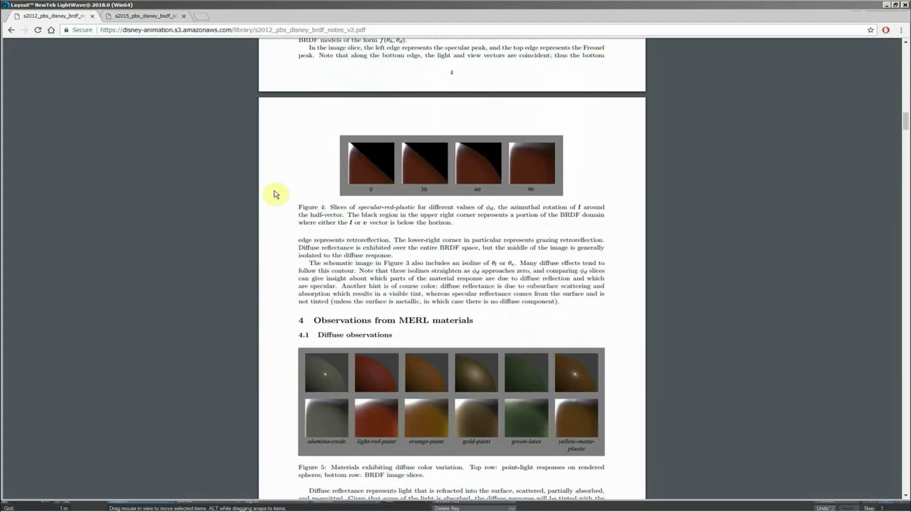
scroll(277, 194, down, 11)
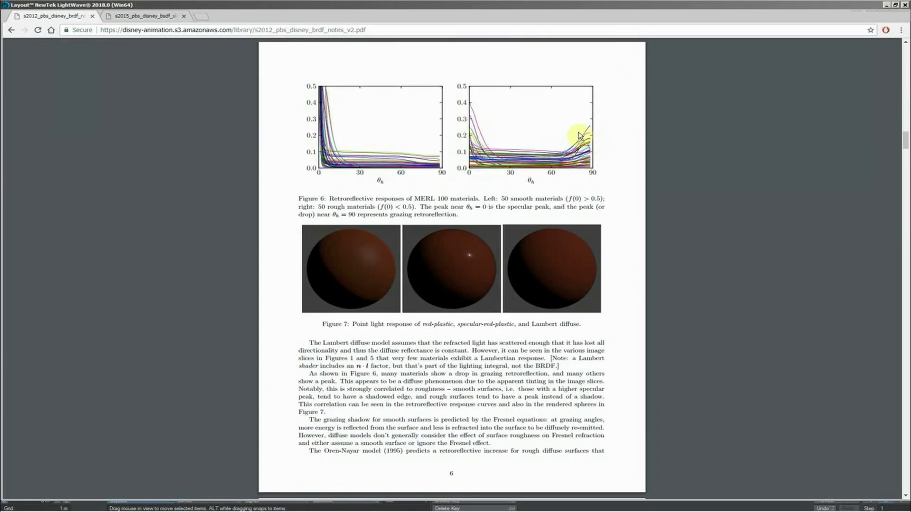
scroll(207, 146, down, 10)
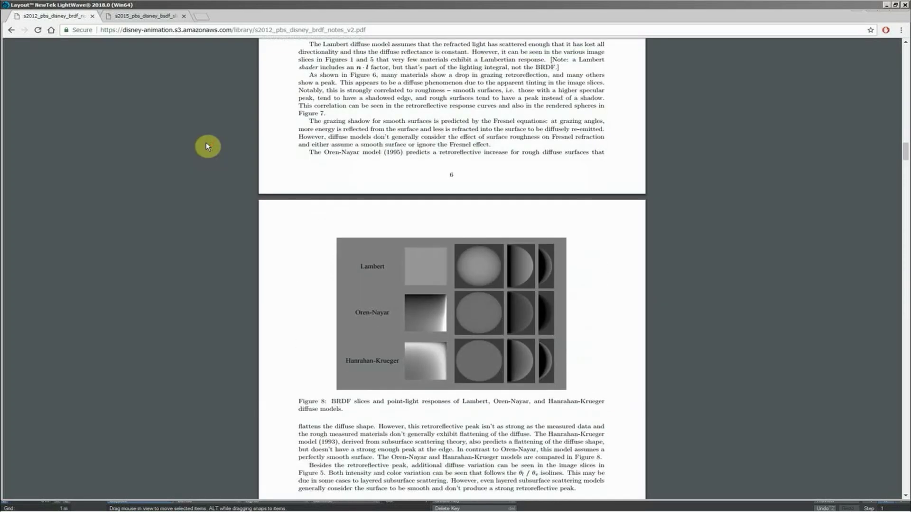
scroll(207, 144, down, 11)
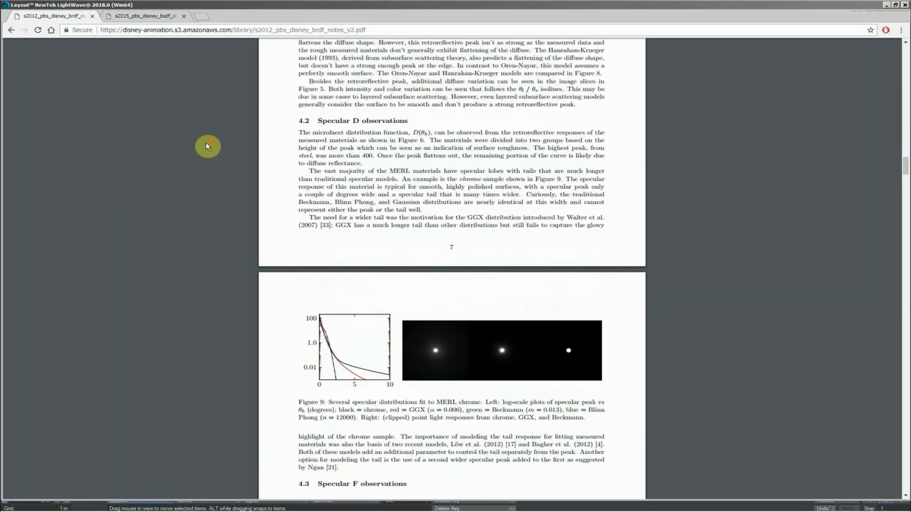
scroll(206, 143, down, 5)
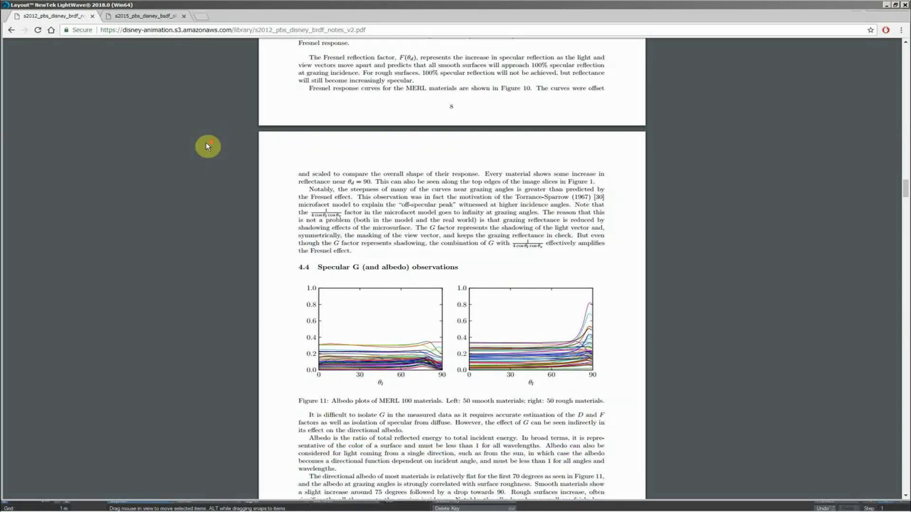
scroll(207, 146, down, 10)
scroll(206, 146, down, 10)
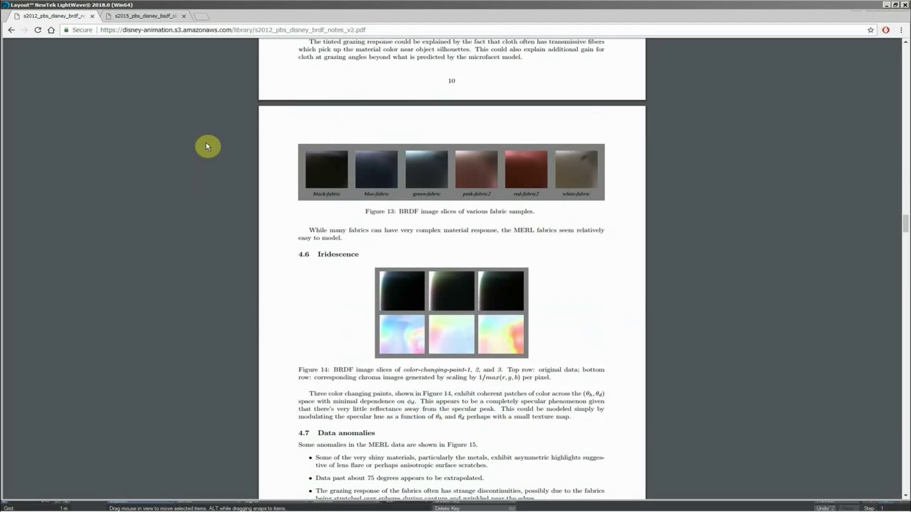
Skim the 2015 slides down to the Disney BSDF slide, then go back to LightWave Layout.
key(ctrl+Tab)
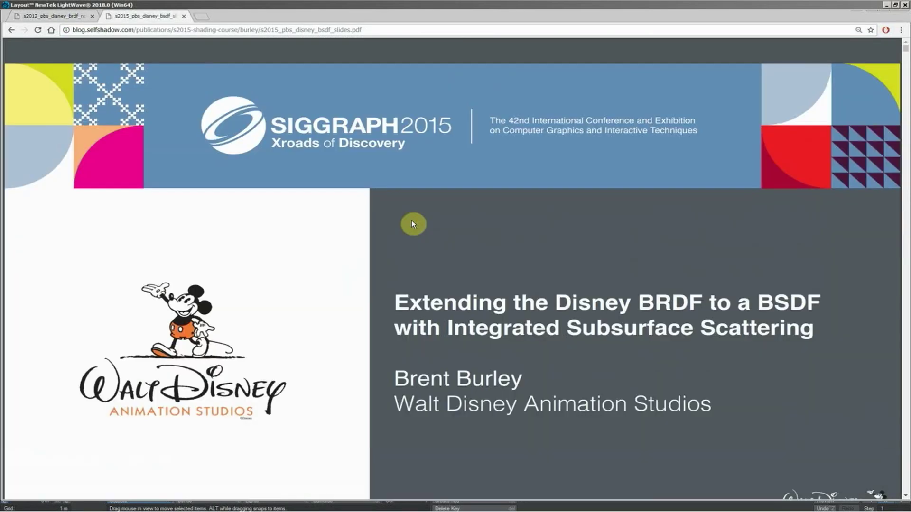
scroll(412, 223, down, 5)
scroll(412, 223, down, 5)
scroll(413, 224, down, 8)
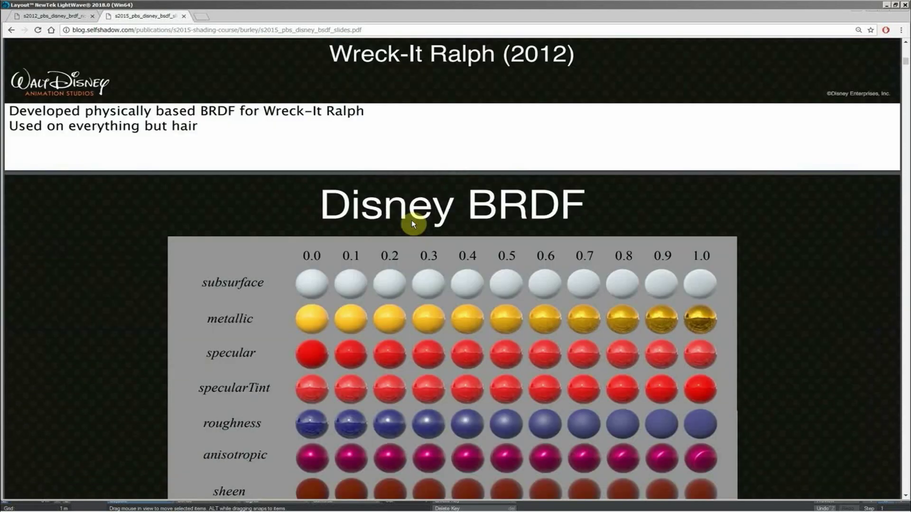
scroll(412, 223, down, 3)
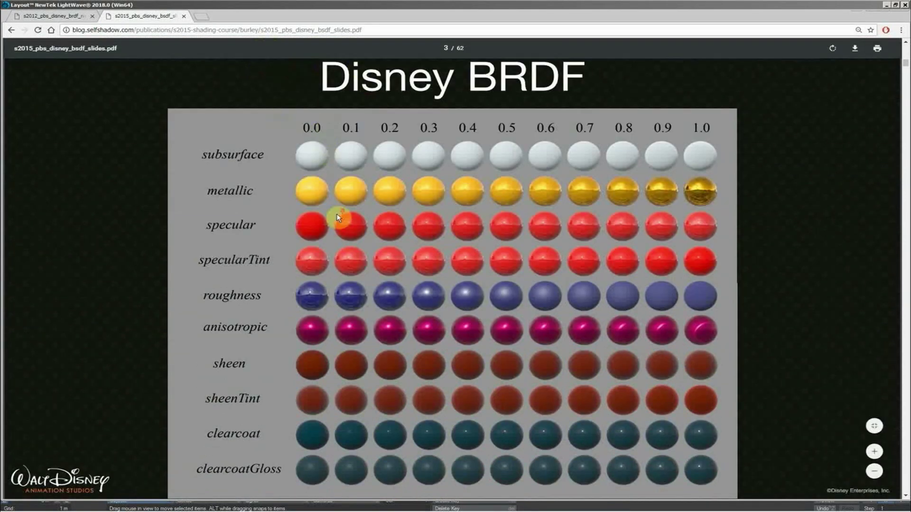
scroll(341, 217, down, 6)
scroll(339, 218, down, 15)
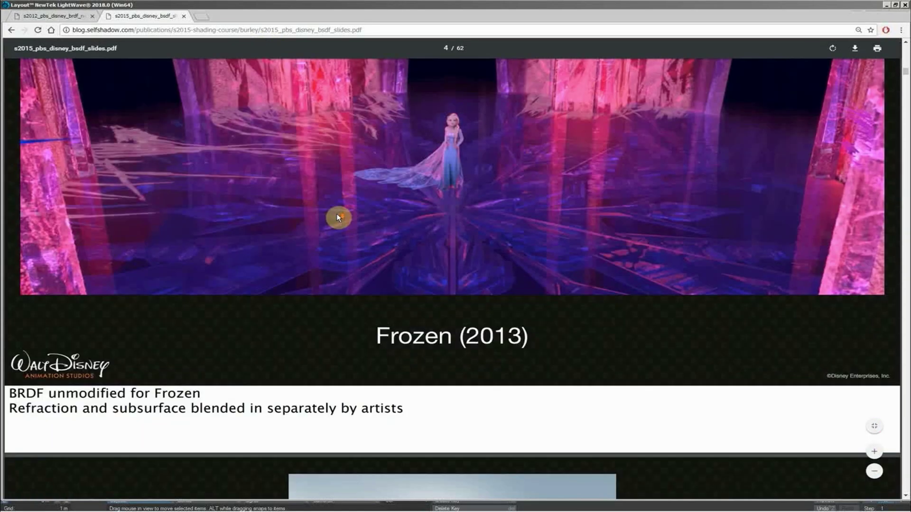
scroll(339, 218, down, 10)
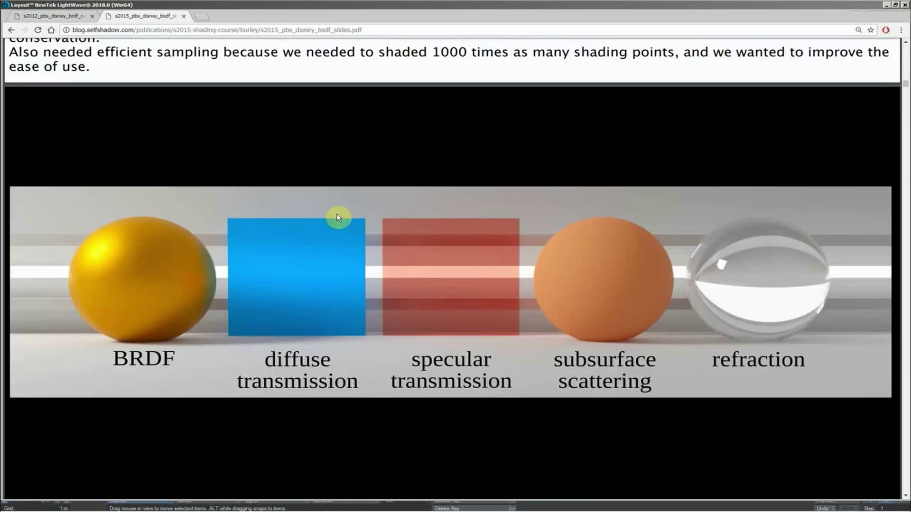
scroll(339, 218, down, 10)
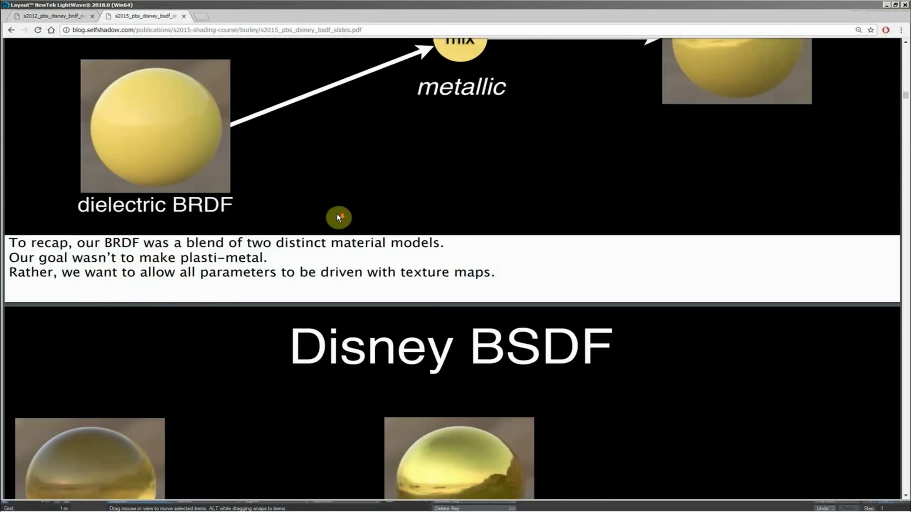
key(alt+Tab)
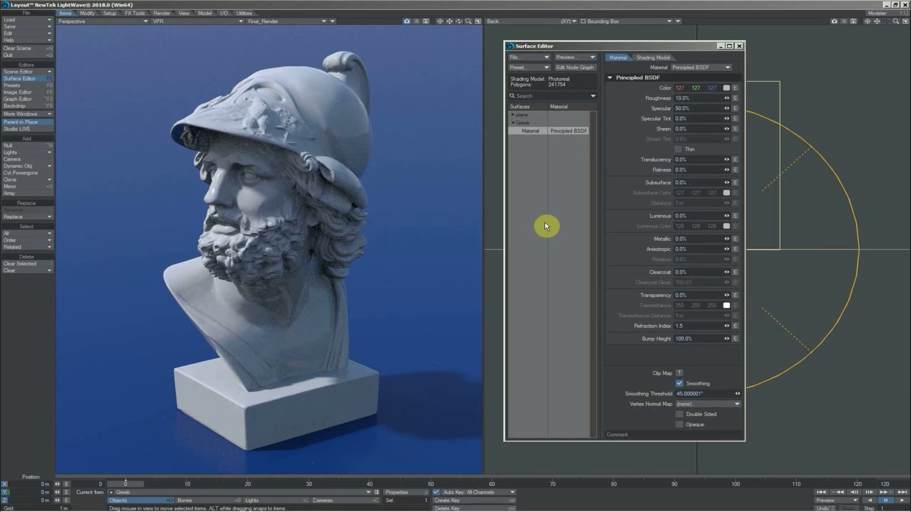
Open the Material type list and close it without changing the type.
click(689, 70)
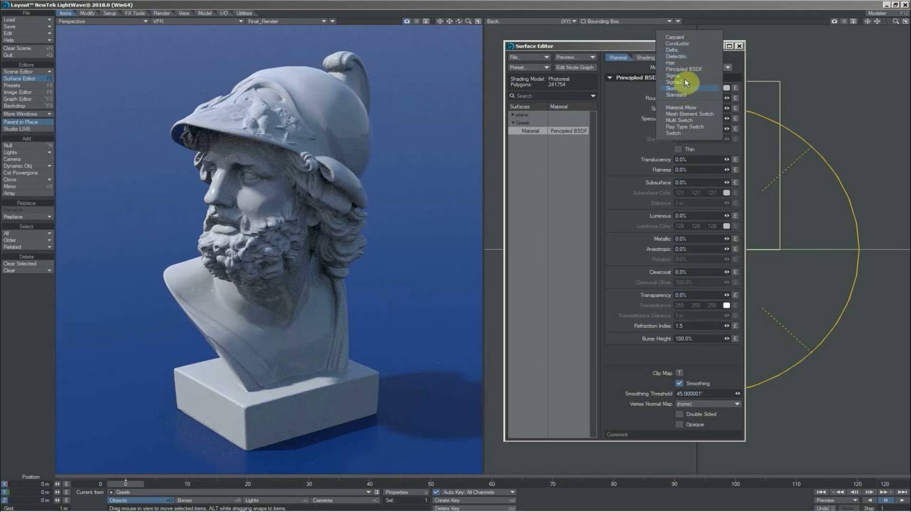
click(619, 46)
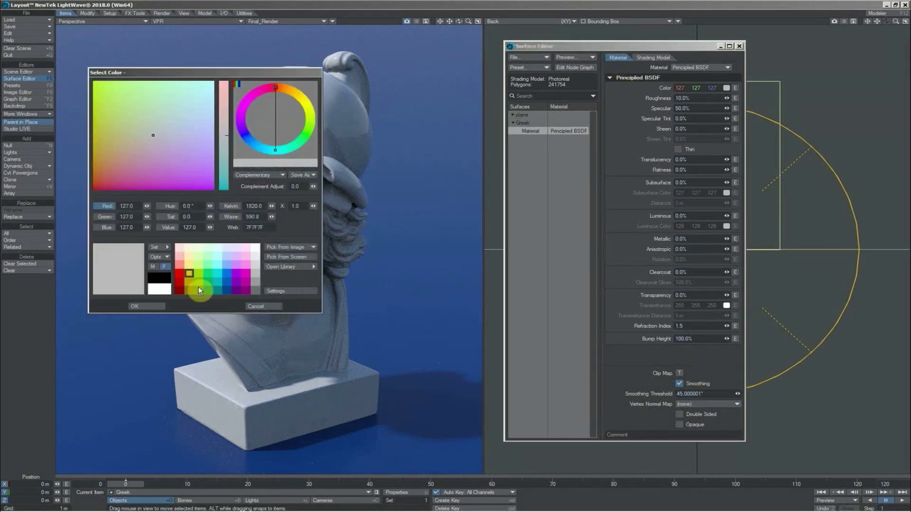
Set the base Color to dark red (127, 0, 0) and Specular to 0%.
click(181, 282)
click(144, 306)
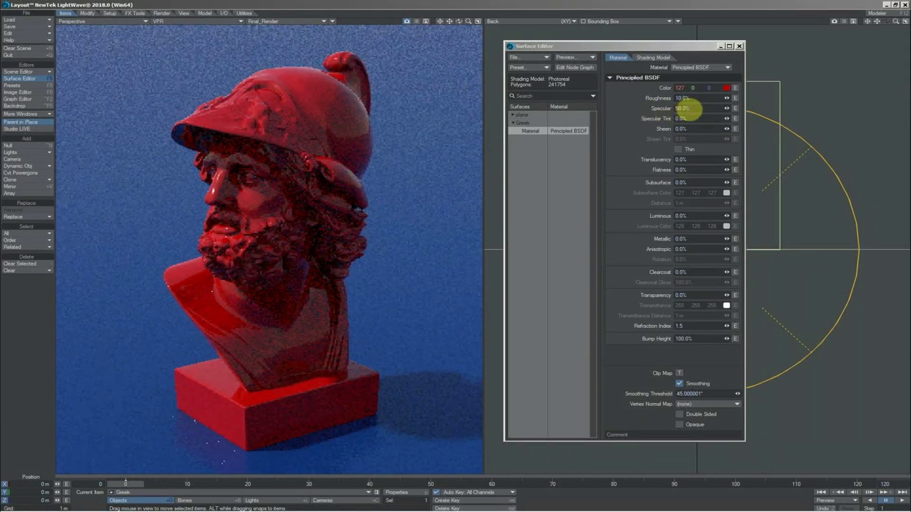
click(689, 108)
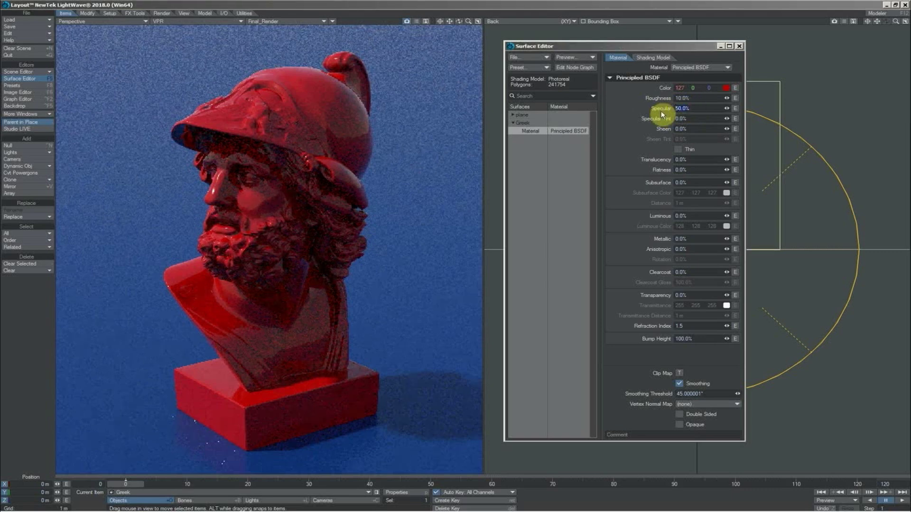
text(0)
key(Tab)
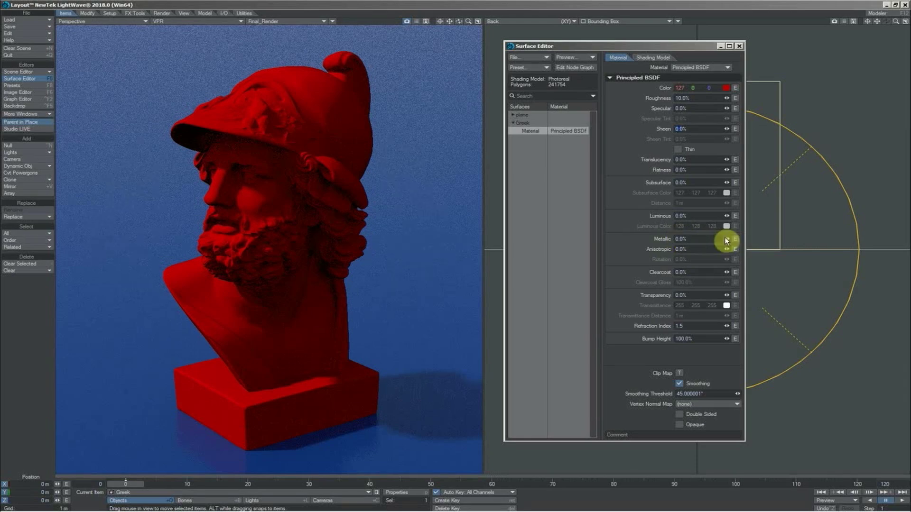
Set Metallic to 100%, then try raising Specular to about 43%.
drag(726, 241, 854, 227)
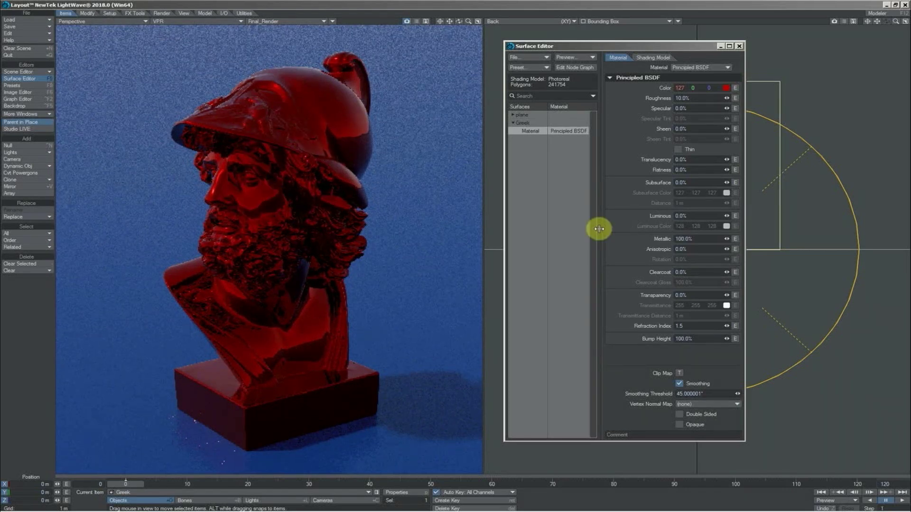
mouse_move(727, 109)
mouse_down()
mouse_move(726, 93)
mouse_move(726, 112)
mouse_up()
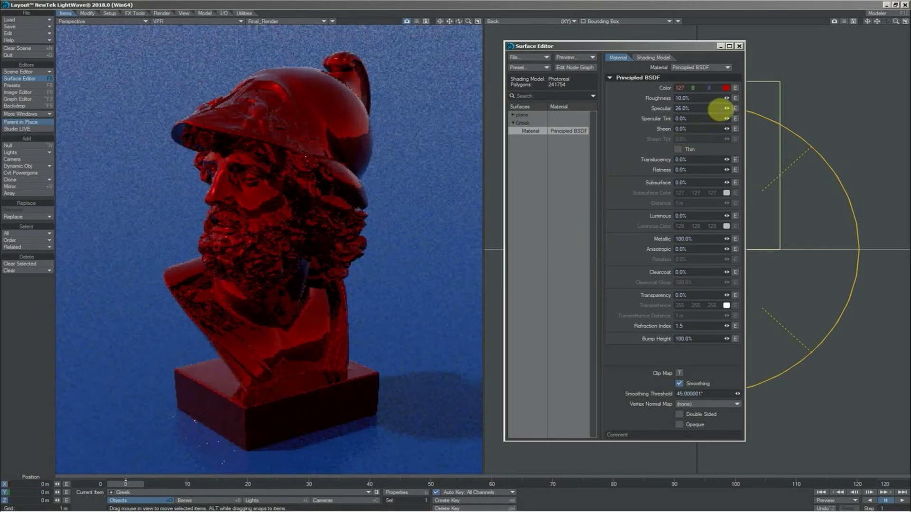
drag(726, 109, 489, 93)
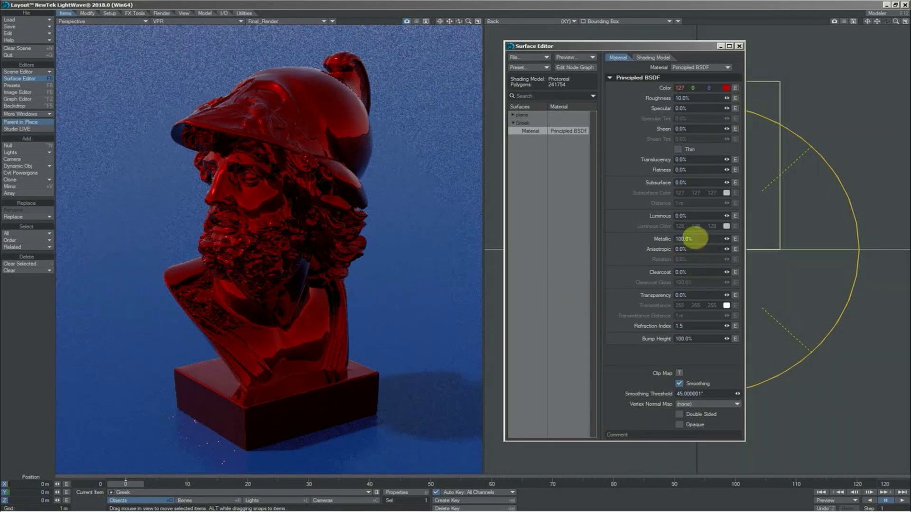
Try Metallic at 50%, raise Specular to 81.1%, then set Metallic back to 0%.
drag(695, 239, 674, 241)
text(50)
key(Return)
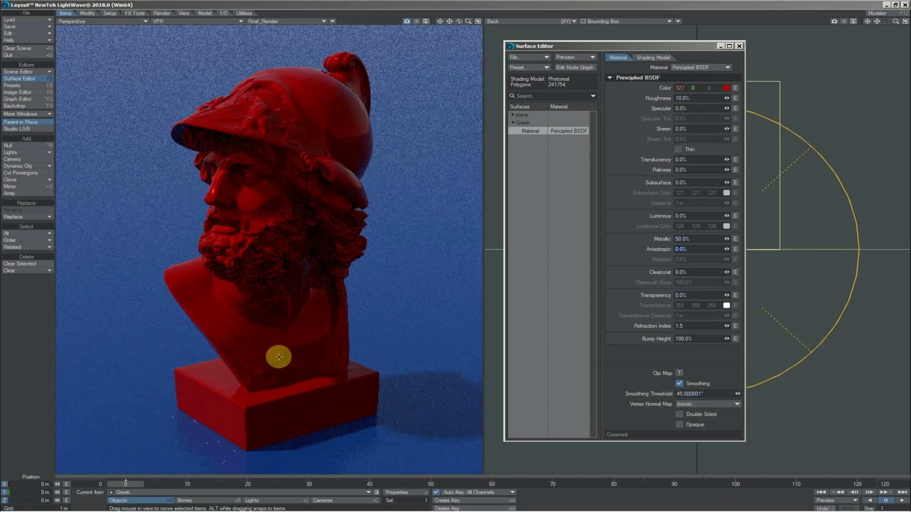
drag(726, 107, 724, 97)
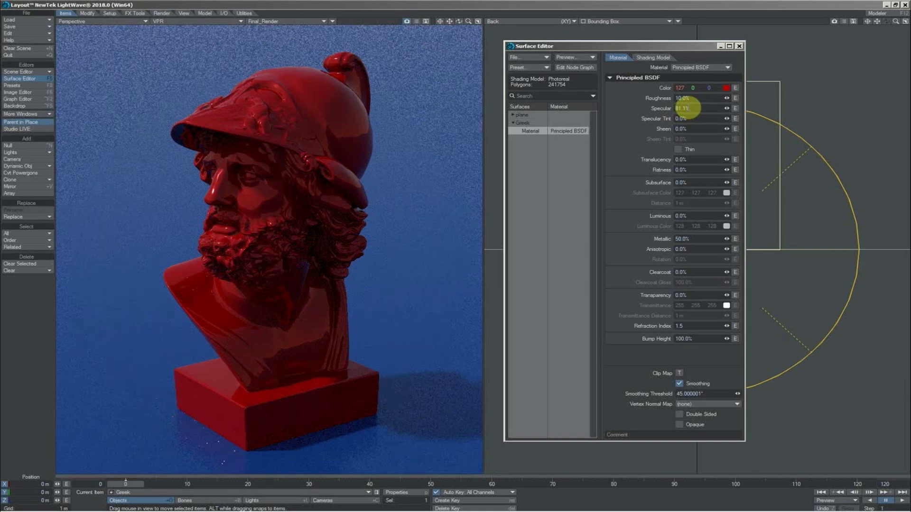
click(701, 241)
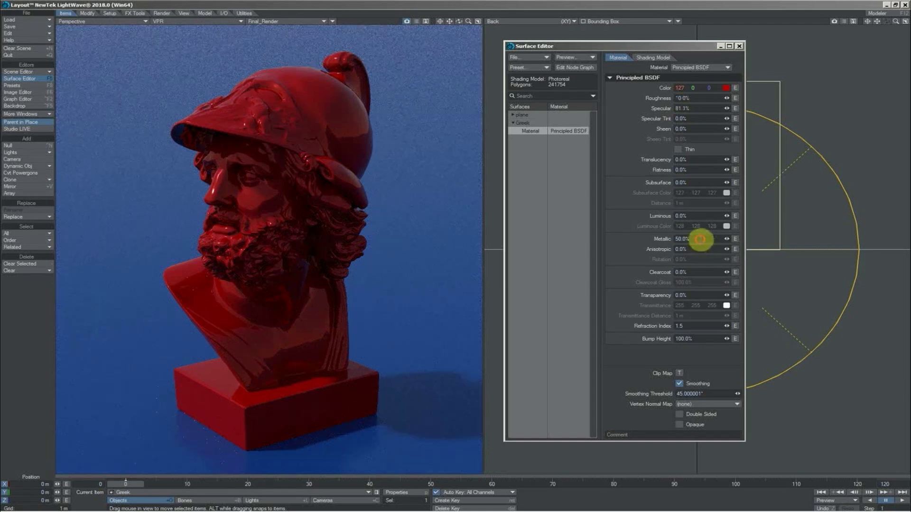
text(0%)
key(Return)
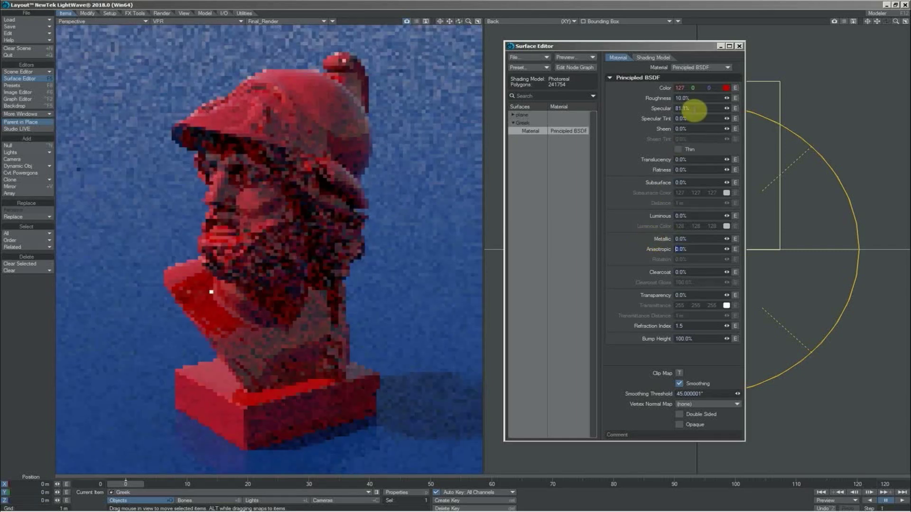
Enter 100% Specular on the Greek material, keeping Metallic at 0%.
click(691, 109)
text(100)
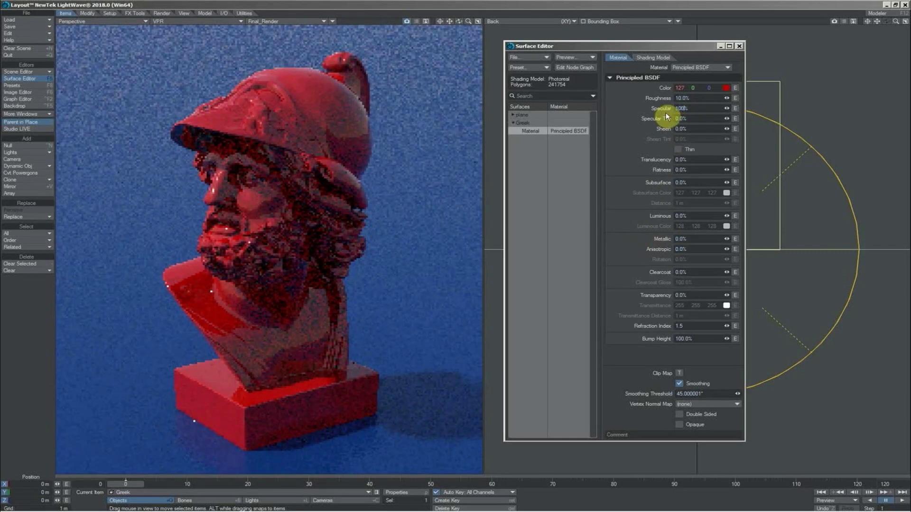
key(Tab)
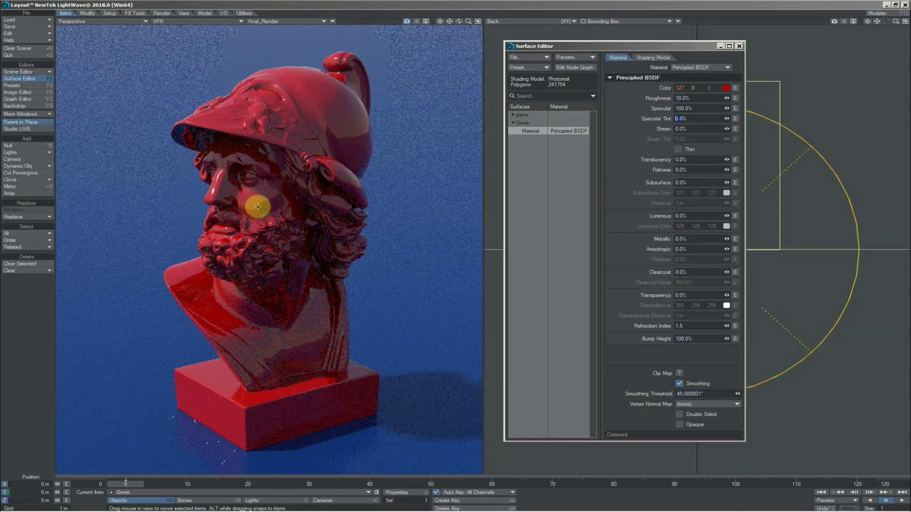
Enter 100% Transparency on the Greek material to get a clear glass bust.
click(694, 297)
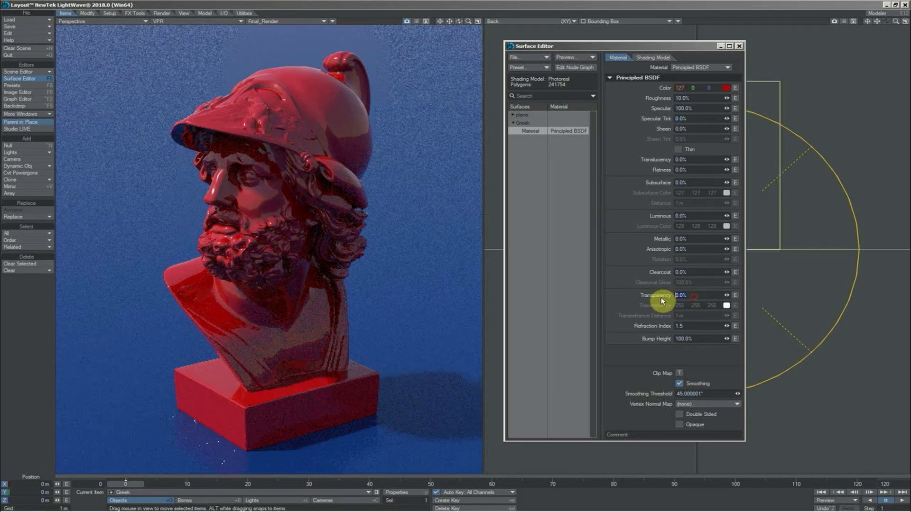
text(100)
key(Return)
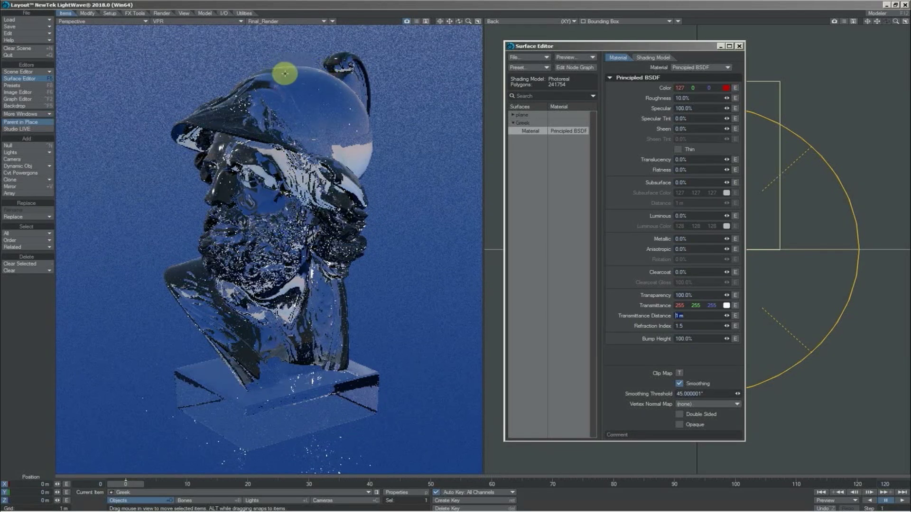
Drag Metallic up to 100% with Transparency at 0% for dark reflective red metal.
drag(727, 239, 727, 244)
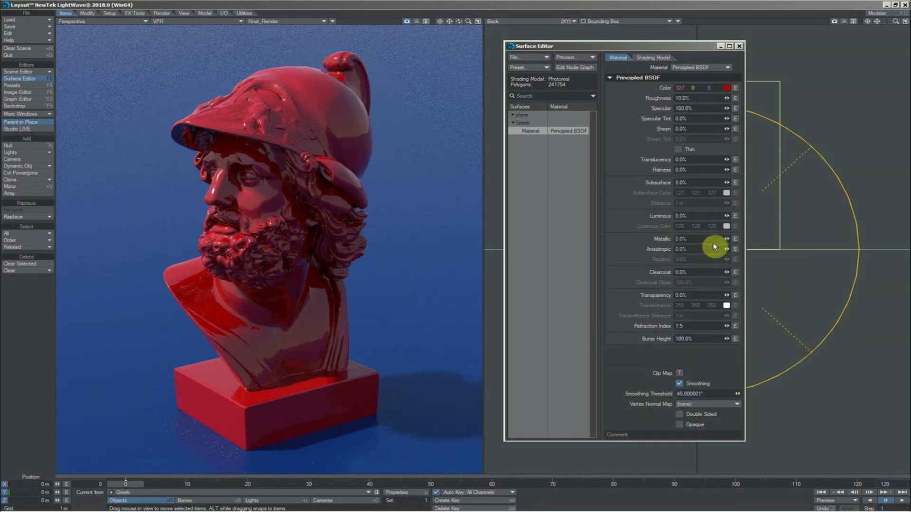
drag(727, 240, 728, 225)
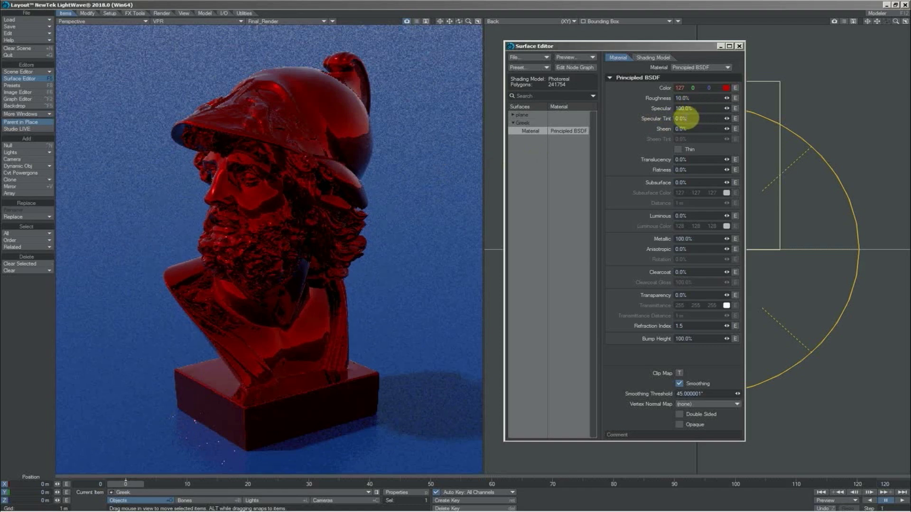
Drag Metallic down to 0%, leaving glossy red plastic at 100% Specular.
drag(727, 239, 728, 242)
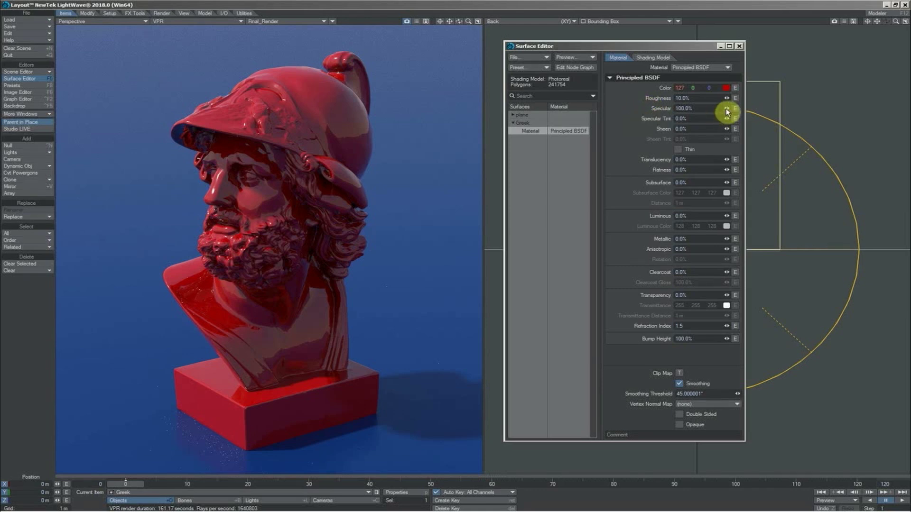
Lower Specular and restore it to 100%, then take Roughness to 0% and up to 63.1%.
mouse_move(727, 111)
mouse_down()
mouse_move(726, 80)
mouse_move(682, 97)
mouse_move(726, 93)
mouse_up()
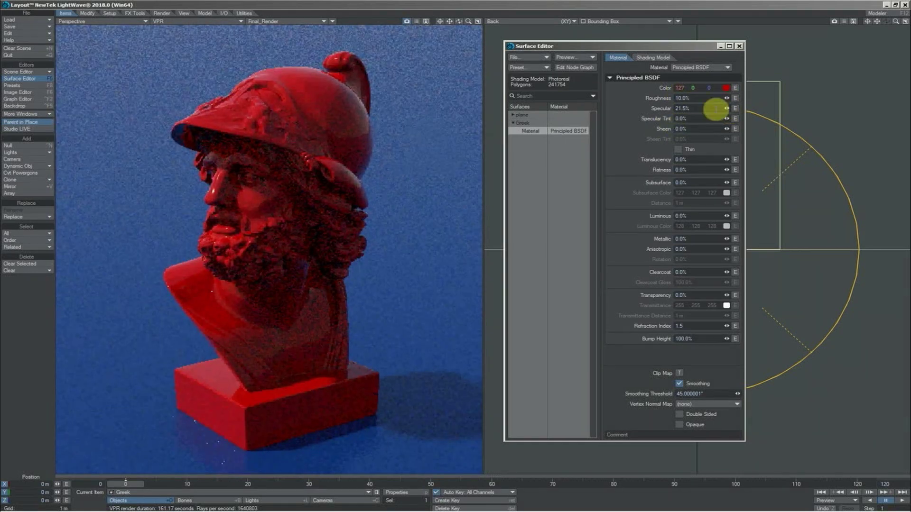
mouse_move(725, 111)
mouse_down()
mouse_move(726, 93)
mouse_move(754, 94)
mouse_move(725, 95)
mouse_up()
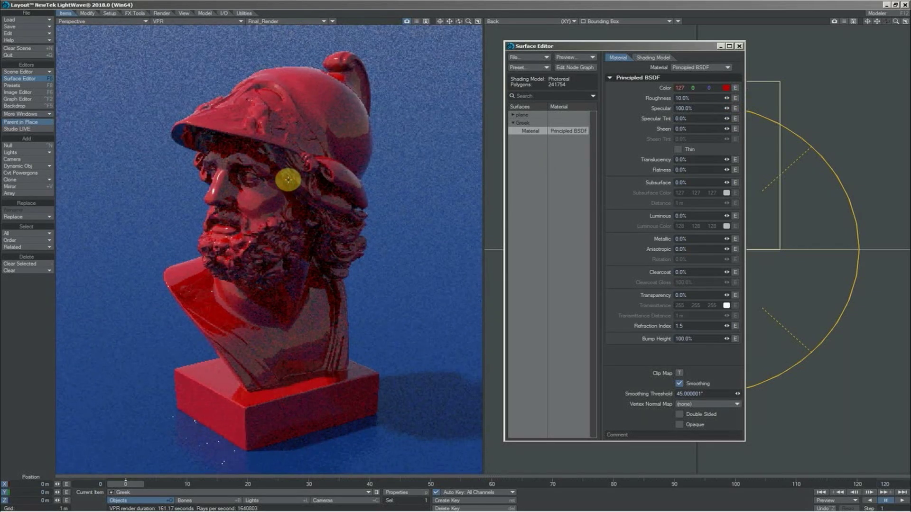
drag(727, 100, 726, 100)
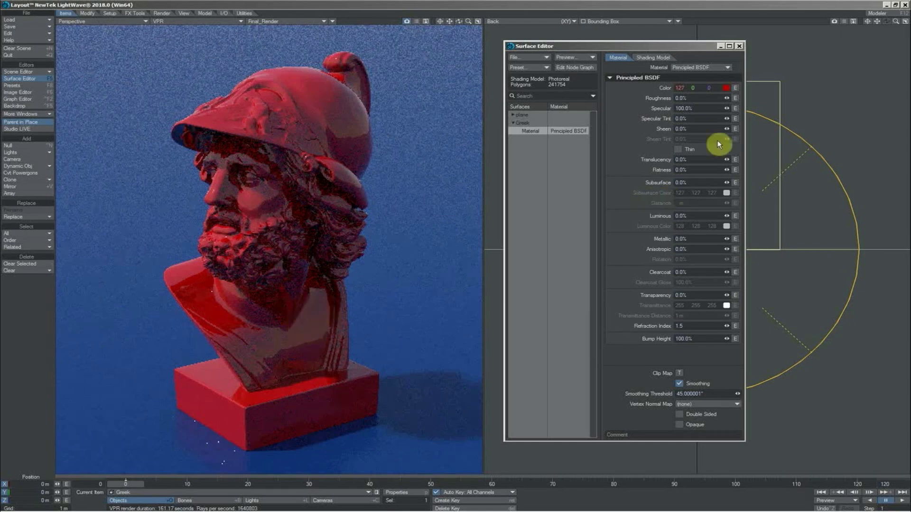
drag(761, 86, 728, 101)
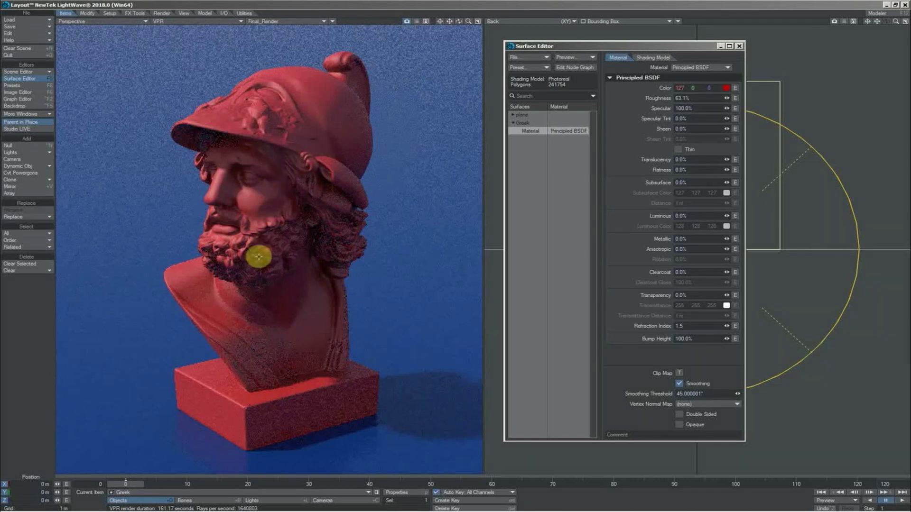
Drop Roughness to 0% and raise Specular Tint to 52.3% for sharp red-tinted highlights.
click(724, 119)
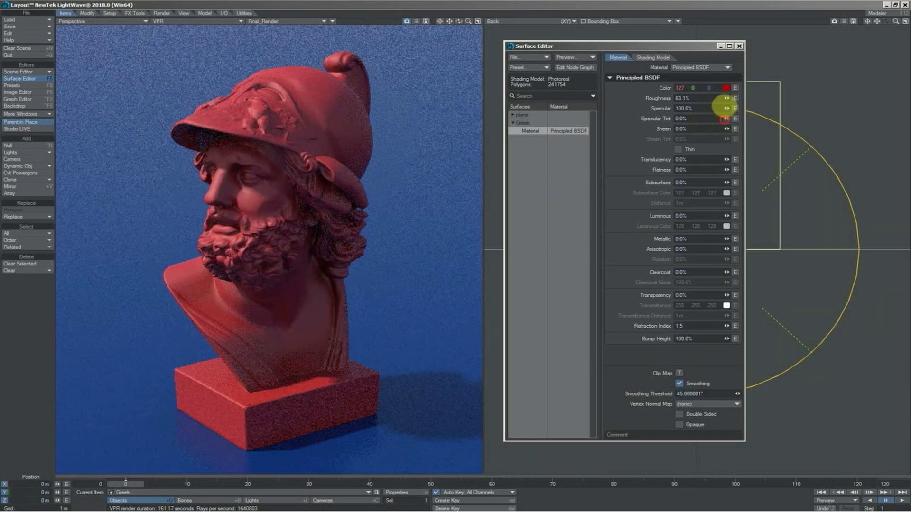
drag(724, 107, 726, 108)
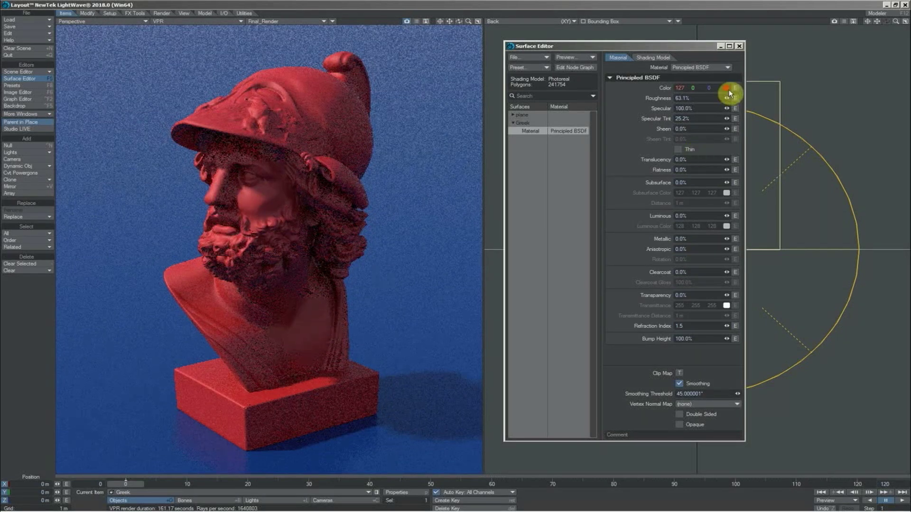
drag(726, 98, 707, 97)
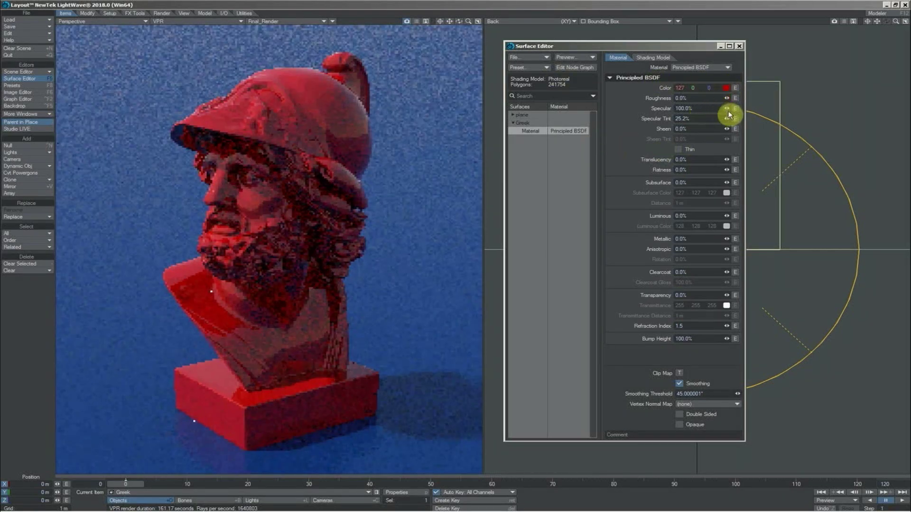
drag(726, 118, 726, 105)
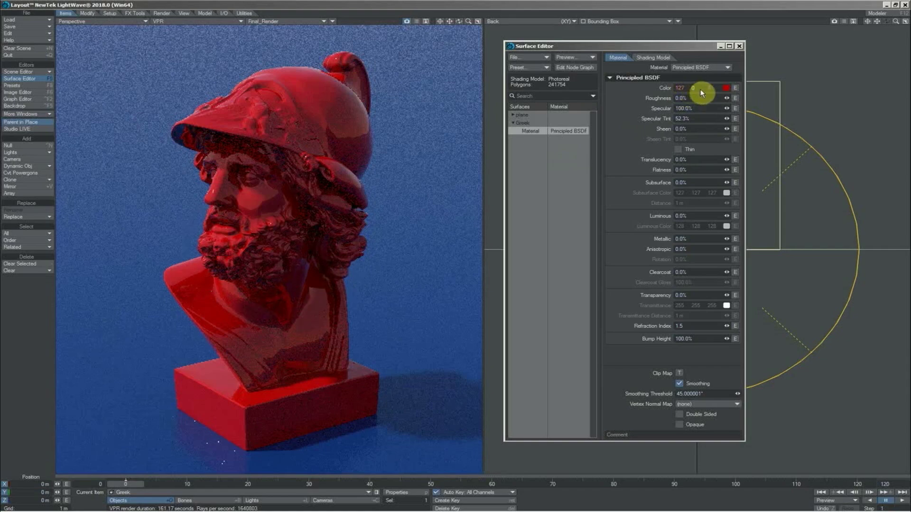
Set Specular to 0% and Sheen to 100%, and preview the Sheen_Direct VPR buffer.
drag(726, 108, 727, 95)
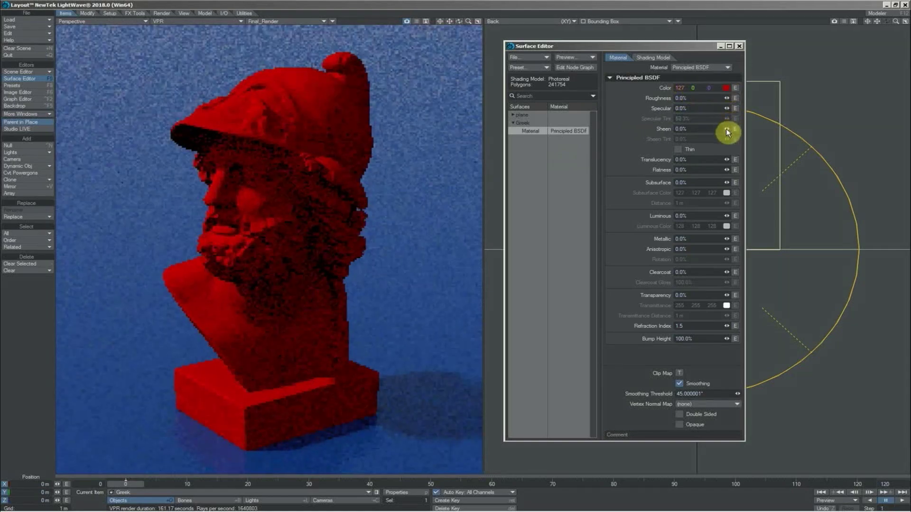
drag(726, 130, 323, 92)
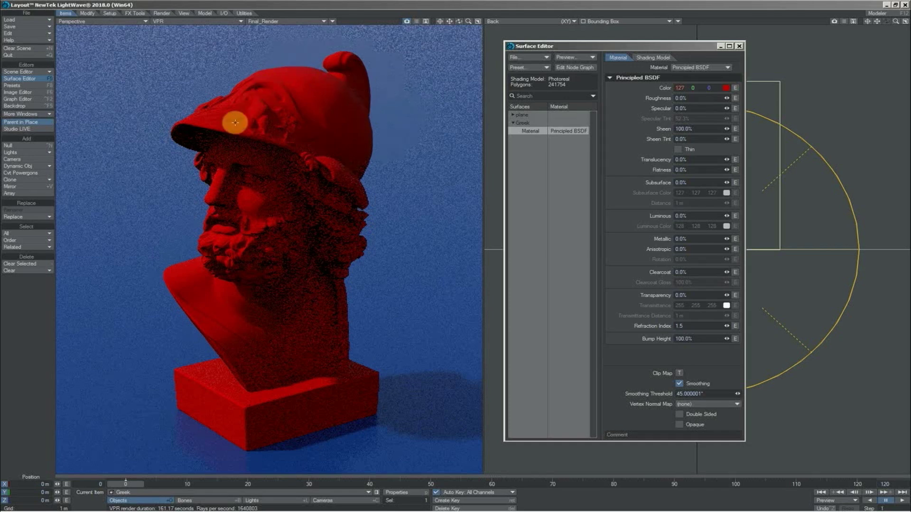
click(284, 21)
click(237, 232)
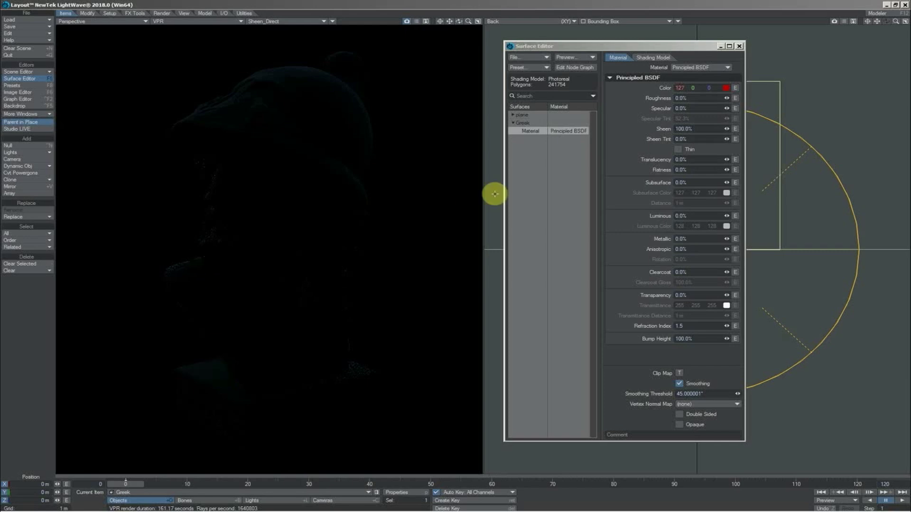
Drag the Principled BSDF Roughness slider from 0% up to 98.9%.
drag(728, 101, 829, 95)
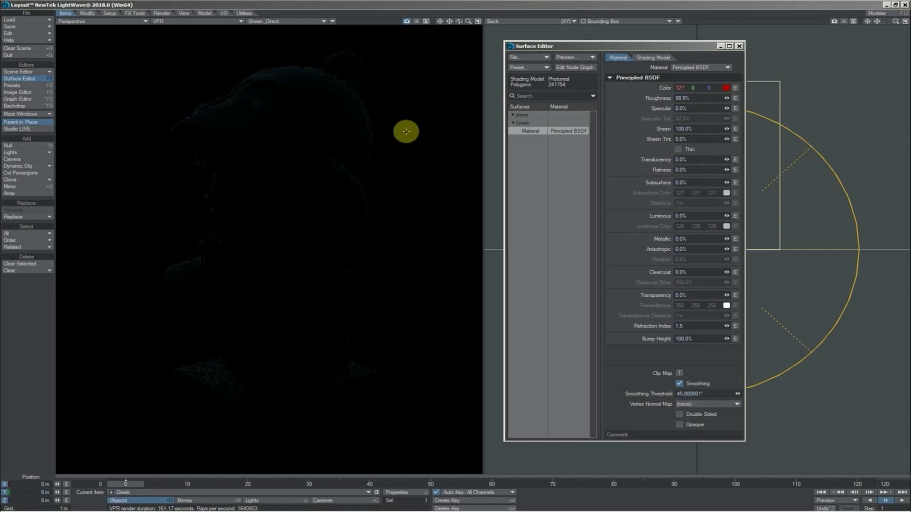
click(728, 102)
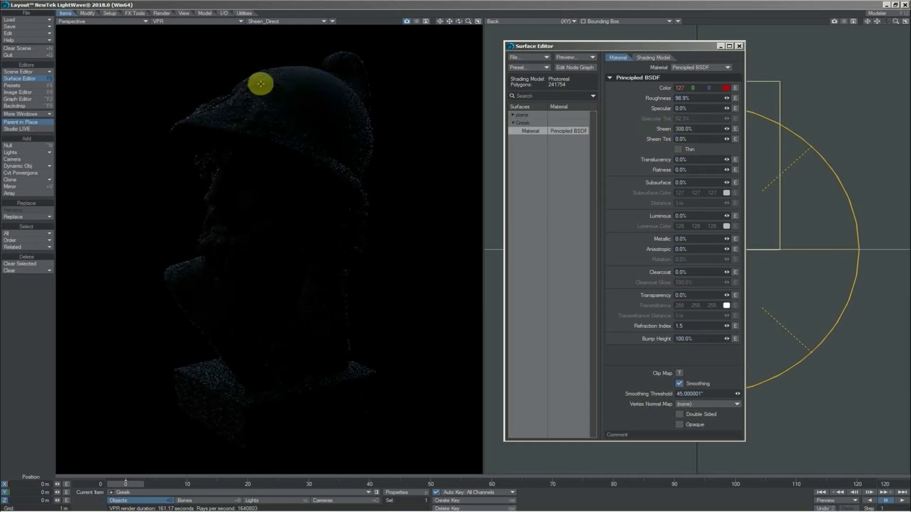
With Sheen at 600%, switch the VPR buffer from Sheen_Direct to Final_Render.
click(285, 21)
click(319, 109)
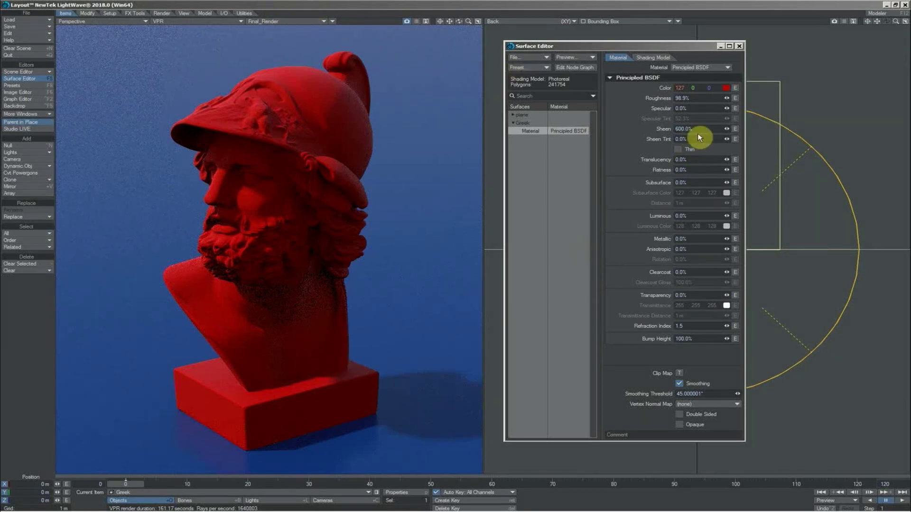
Enter a new Sheen Tint value, preview Sheen_Direct, then switch the VPR buffer back to Final_Render.
click(692, 139)
text(50)
key(Tab)
click(285, 21)
click(331, 85)
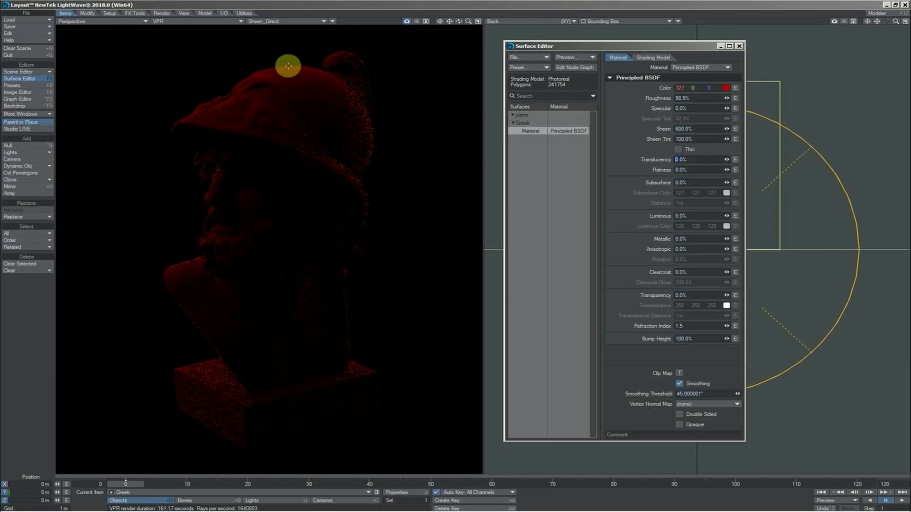
click(291, 25)
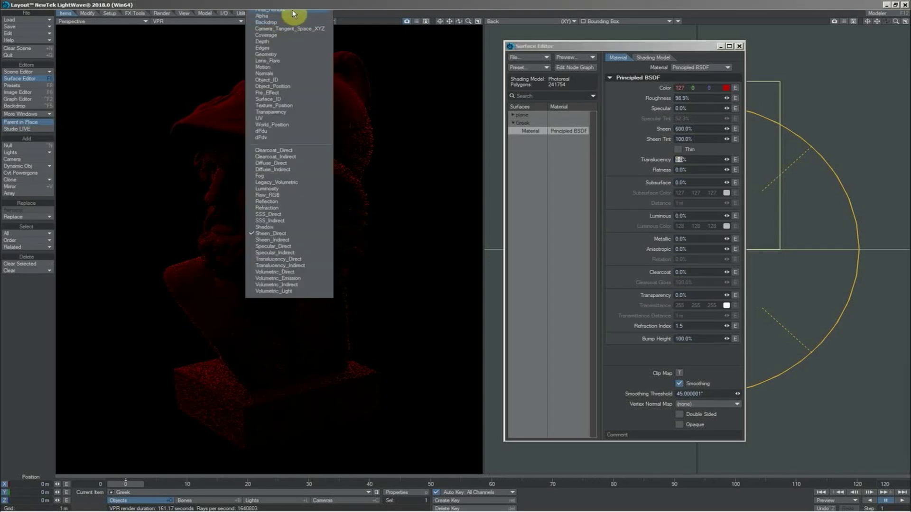
click(291, 11)
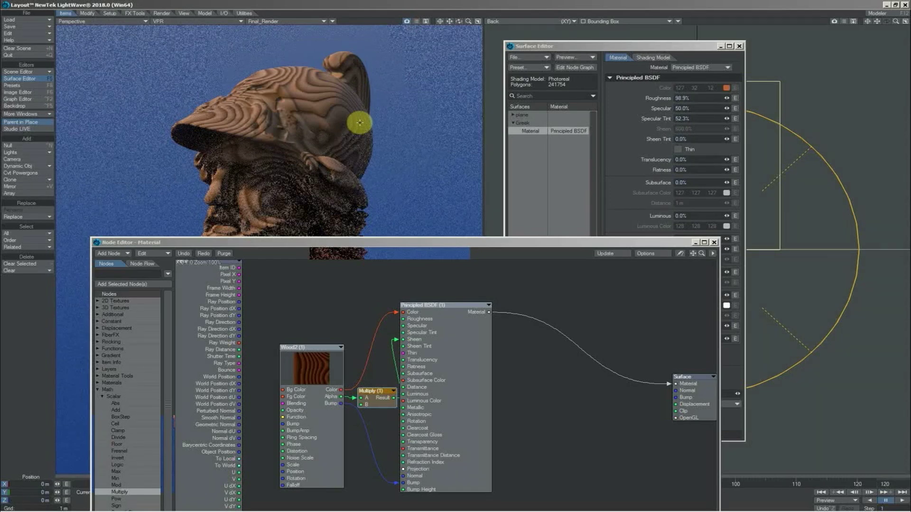
Shift the Wood2 and Multiply nodes left, then preview the Sheen_Direct buffer.
click(318, 385)
drag(318, 385, 299, 378)
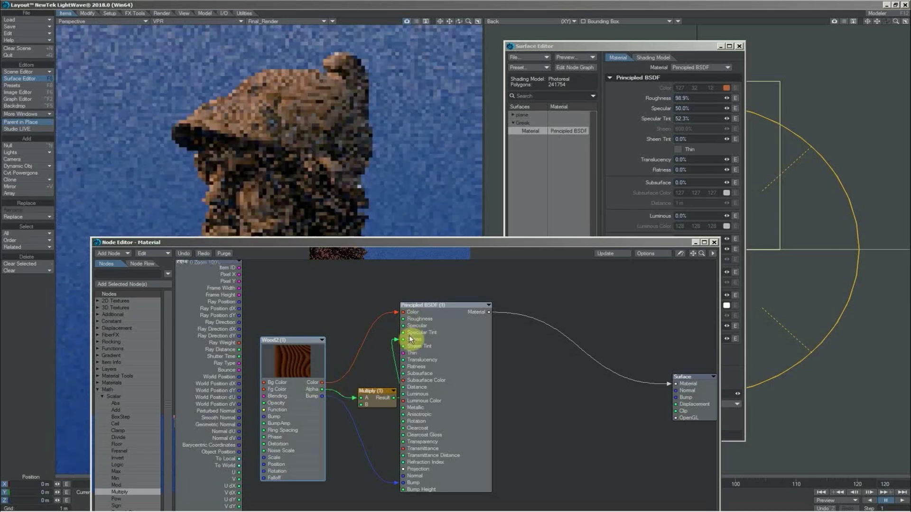
drag(379, 396, 367, 393)
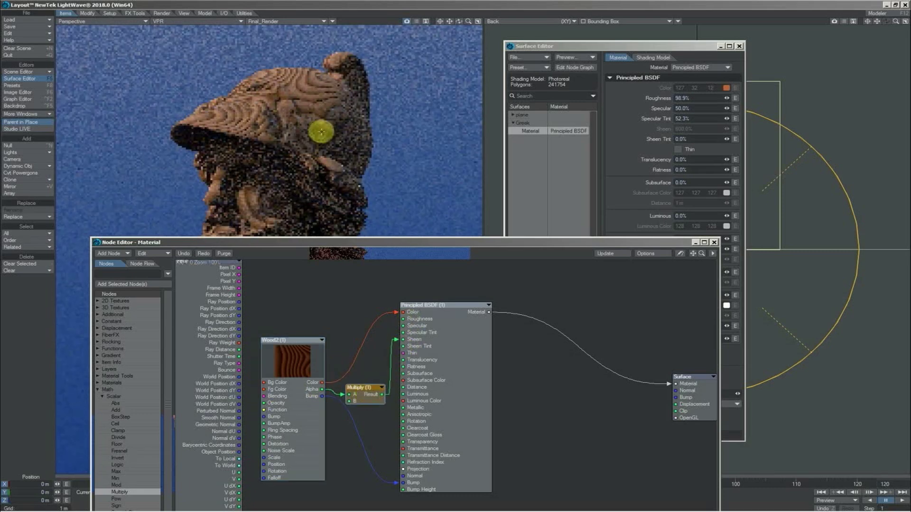
click(284, 20)
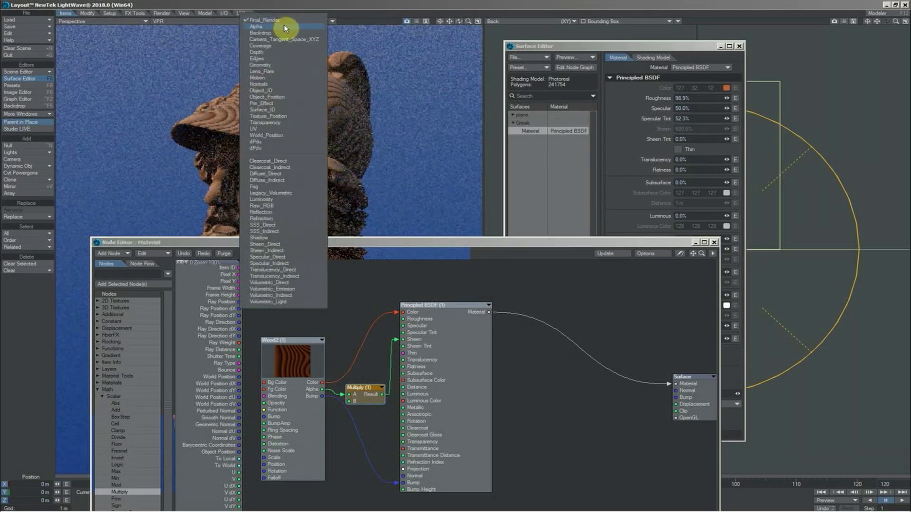
click(265, 244)
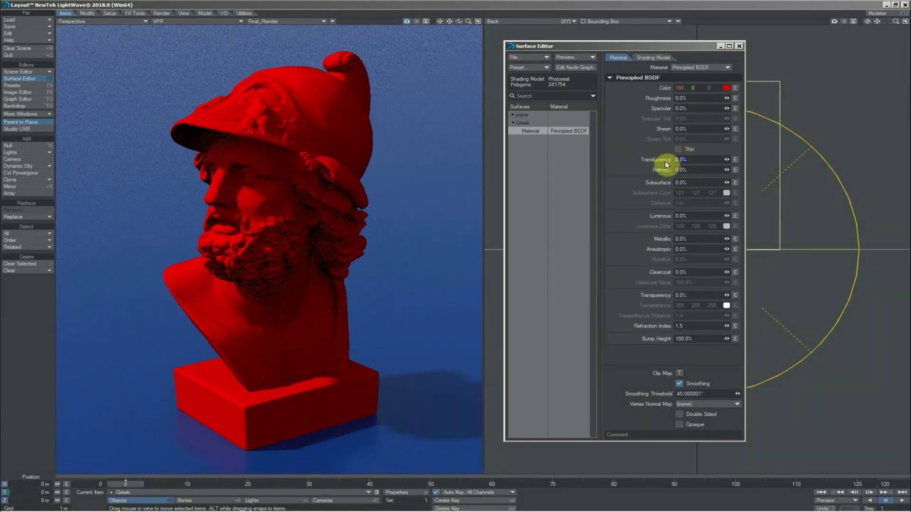
Commit Translucency at 100% on the red material and enable the Thin checkbox.
key(Return)
click(680, 149)
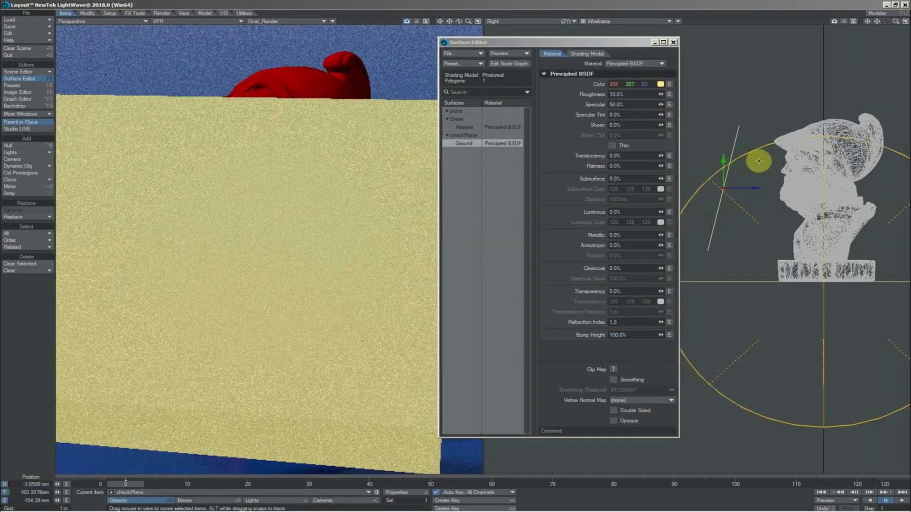
Nudge the checkPlane in the Right view to about Y 166.26 mm, Z -141.22 mm.
drag(758, 162, 758, 152)
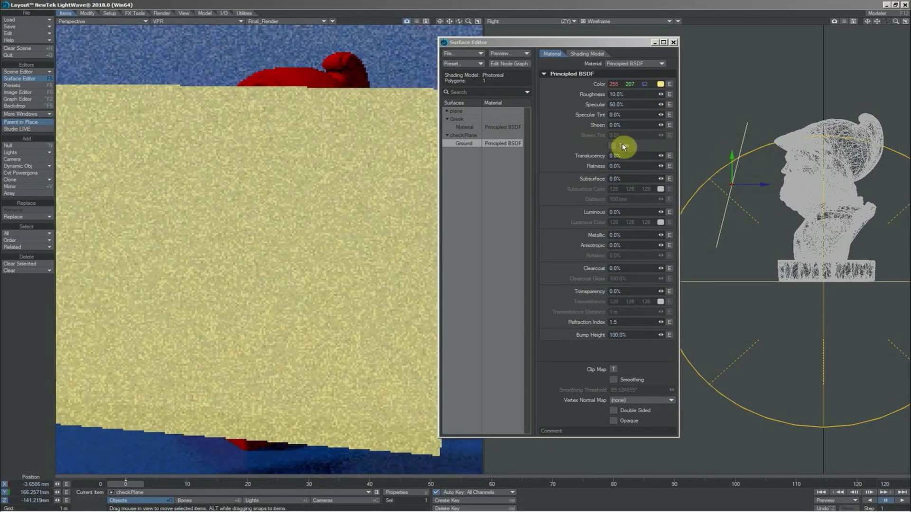
Tick Thin on the checkPlane's Ground surface and enter 100 in Translucency.
click(615, 147)
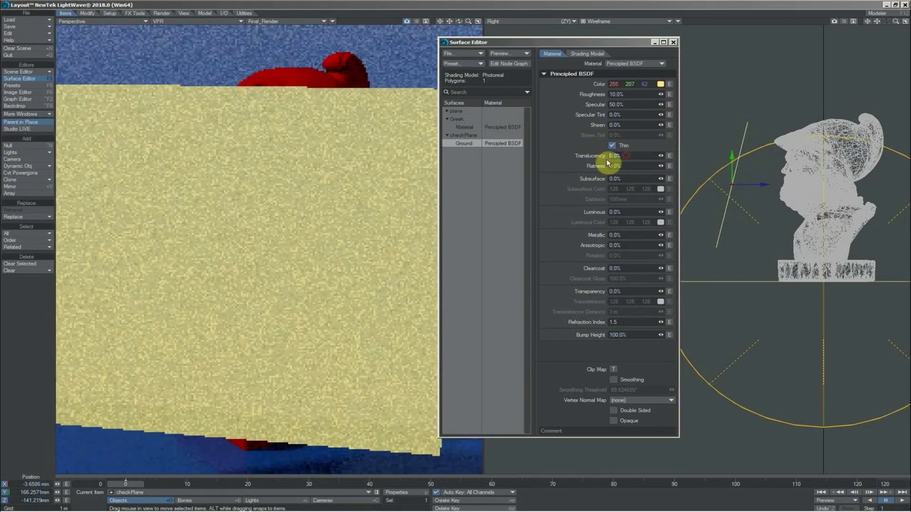
text(100)
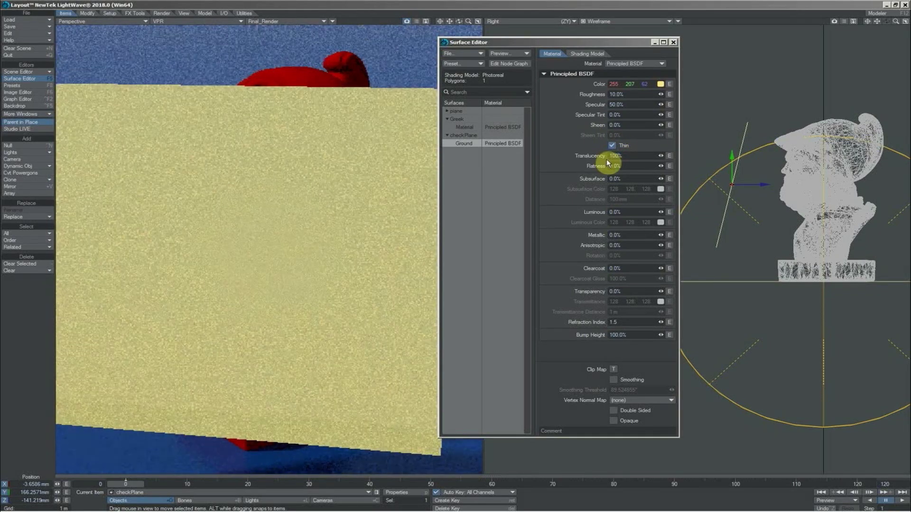
key(Tab)
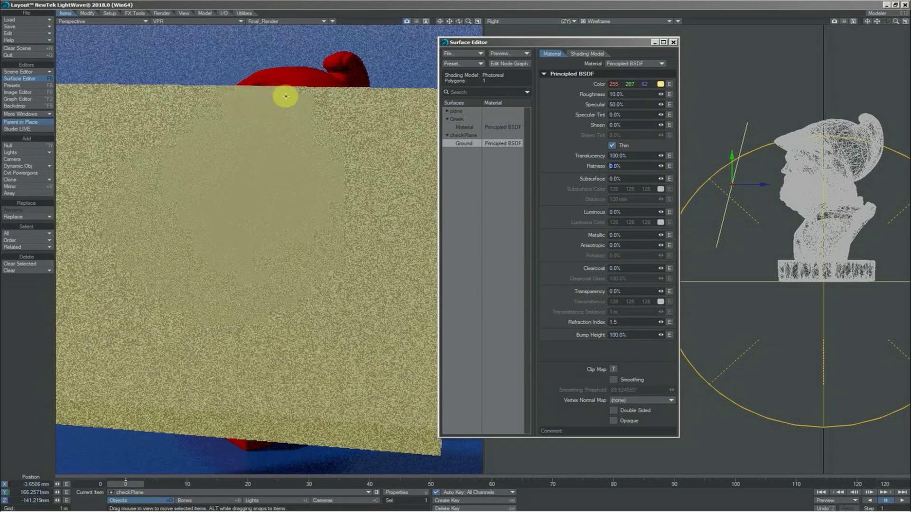
Add a spherical light to the scene.
click(52, 152)
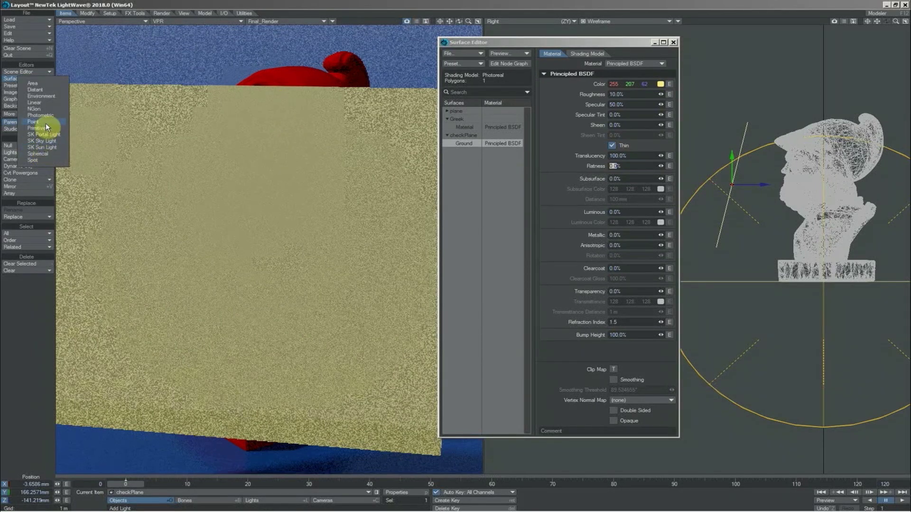
click(38, 154)
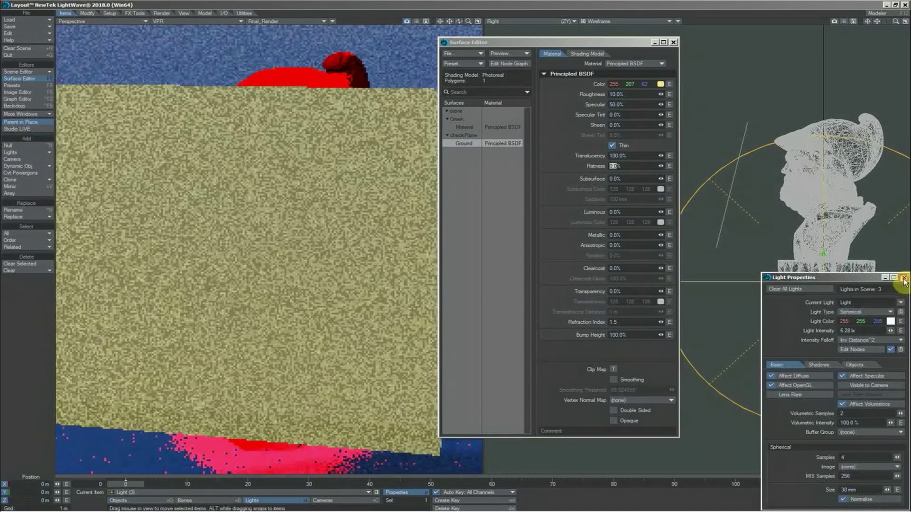
click(903, 278)
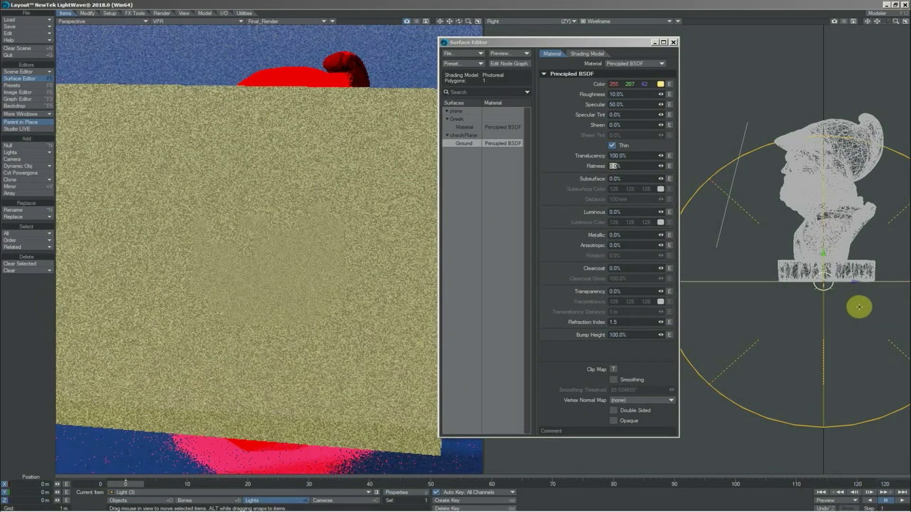
Position the light in front of the bust's face, at about Y 200.68 mm, Z -113.42 mm.
drag(861, 303, 792, 203)
text(p1)
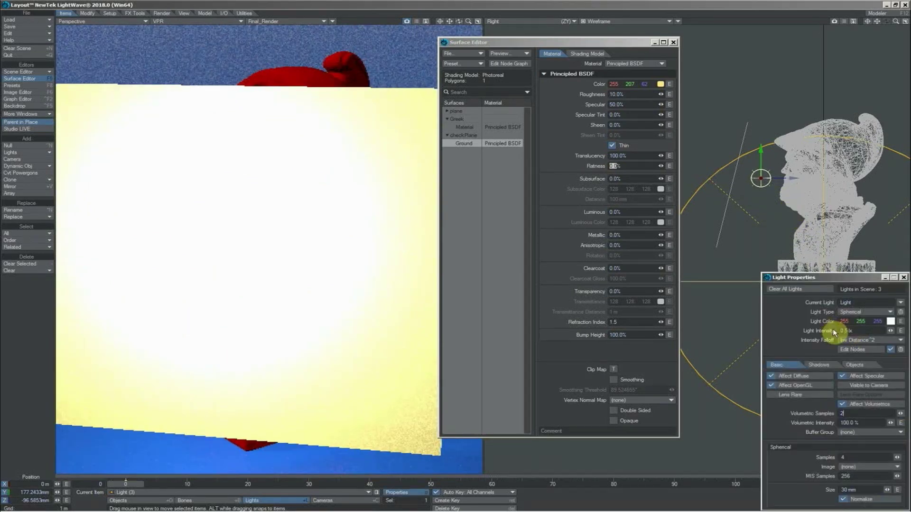
key(Return)
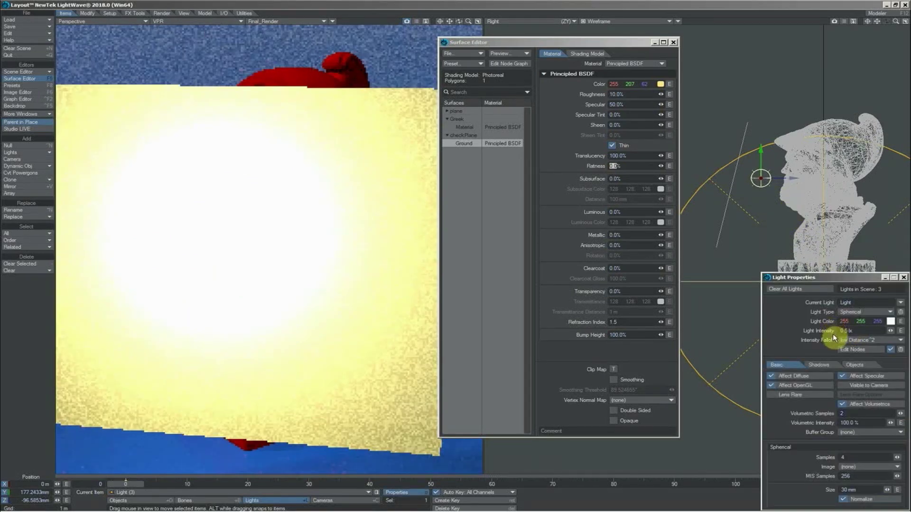
key(p)
drag(786, 107, 777, 101)
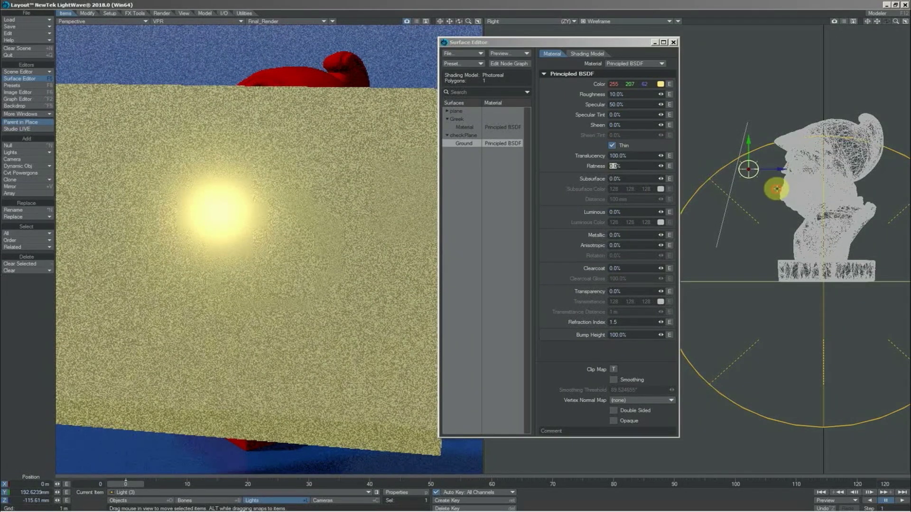
drag(775, 188, 789, 200)
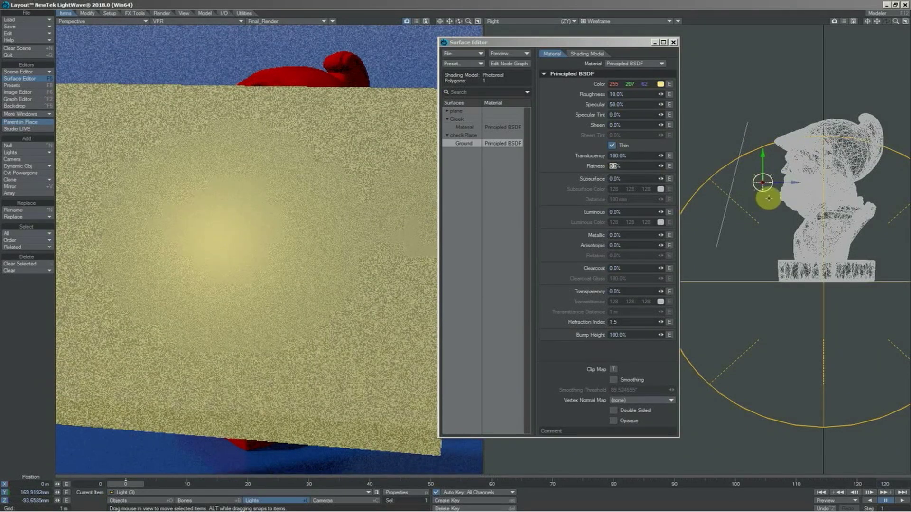
drag(768, 199, 758, 184)
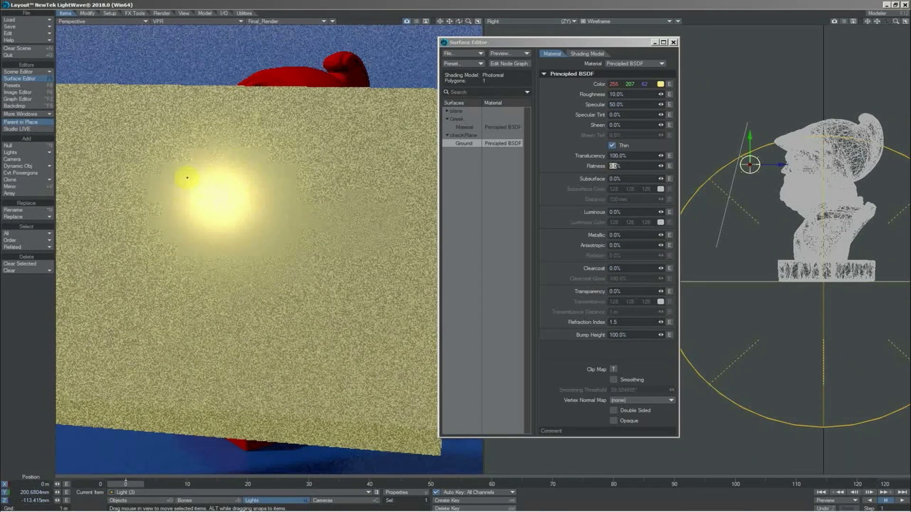
Make the ground surface double-sided and check the light's position in the back and right views.
click(613, 411)
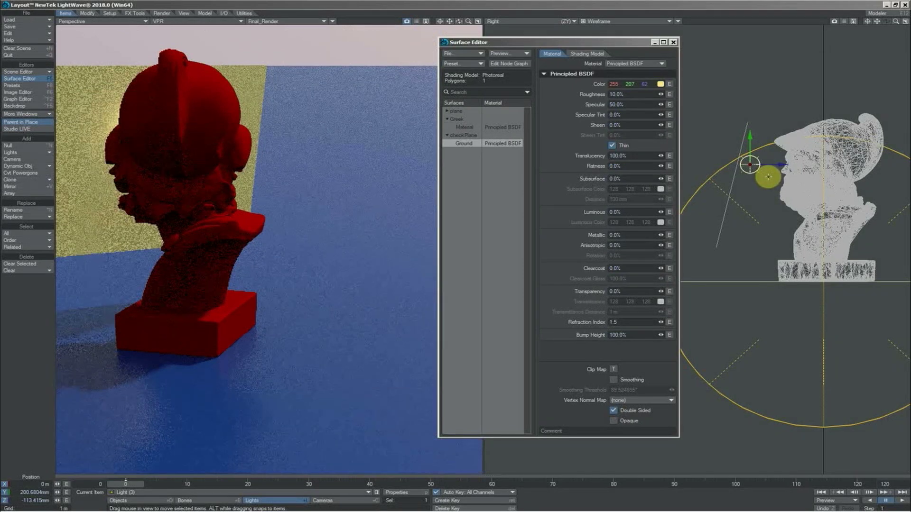
mouse_move(768, 177)
mouse_down()
mouse_move(731, 171)
mouse_move(769, 163)
mouse_up()
key(1)
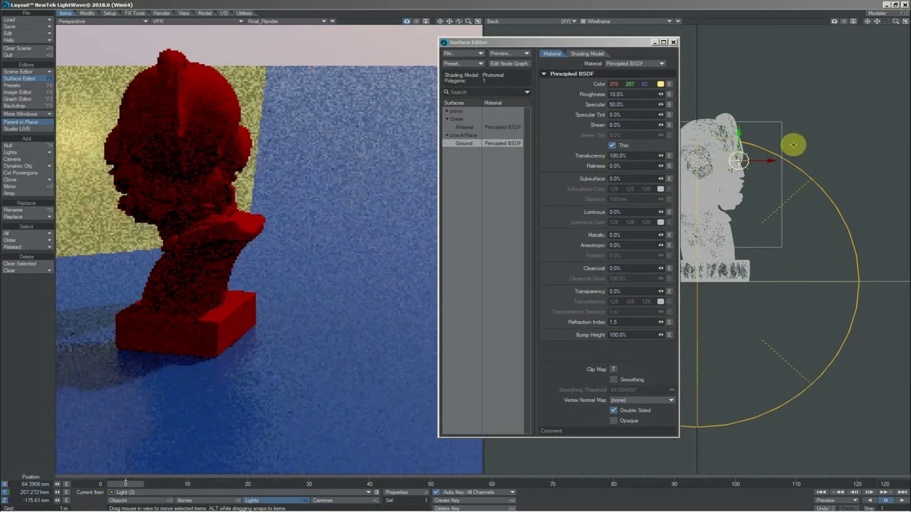
key(3)
Reposition the light in the side view so the bust's silhouette falls on the plane.
drag(762, 134, 742, 106)
drag(467, 22, 3, 12)
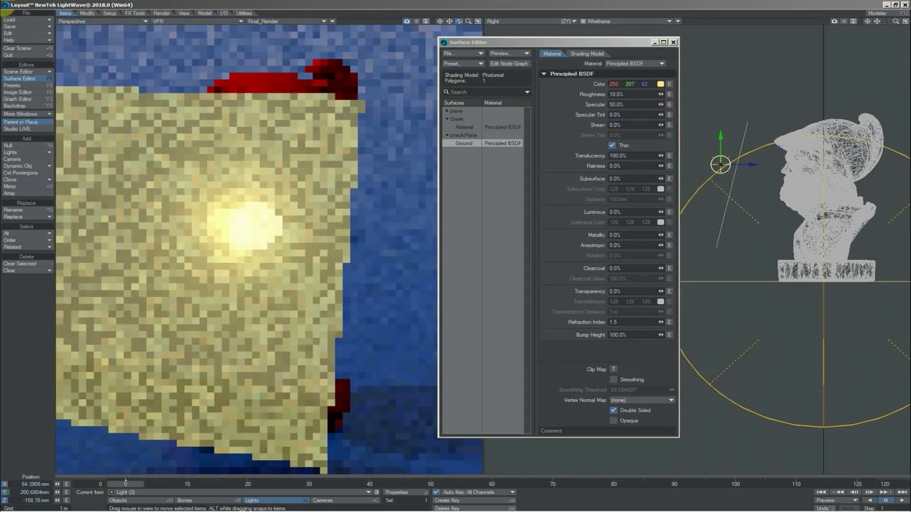
drag(459, 22, 264, 185)
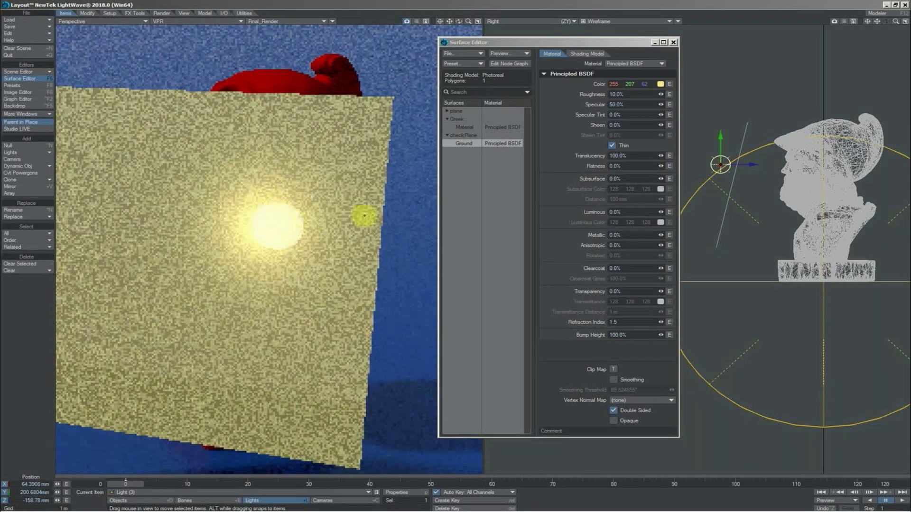
drag(758, 142, 774, 125)
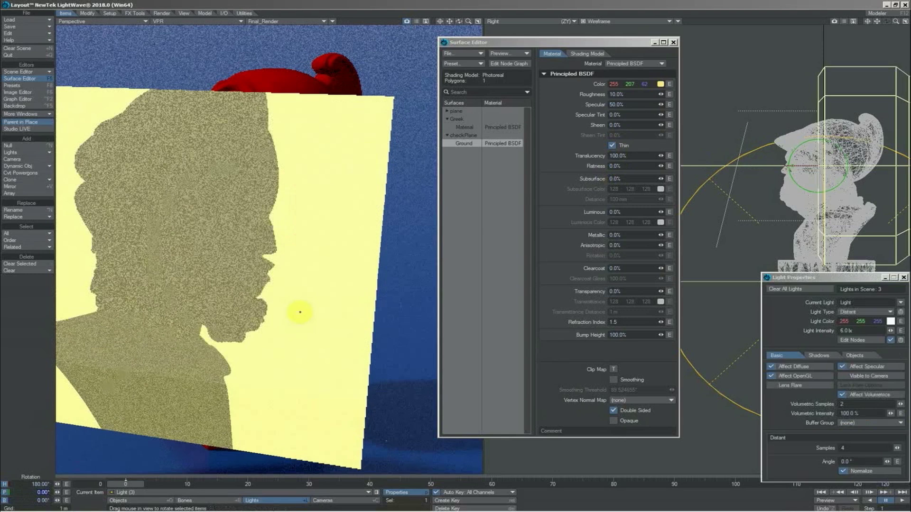
Aim the light through the bust and set the ground roughness to about 76.5%.
drag(261, 213, 244, 269)
click(635, 94)
text(80)
key(Return)
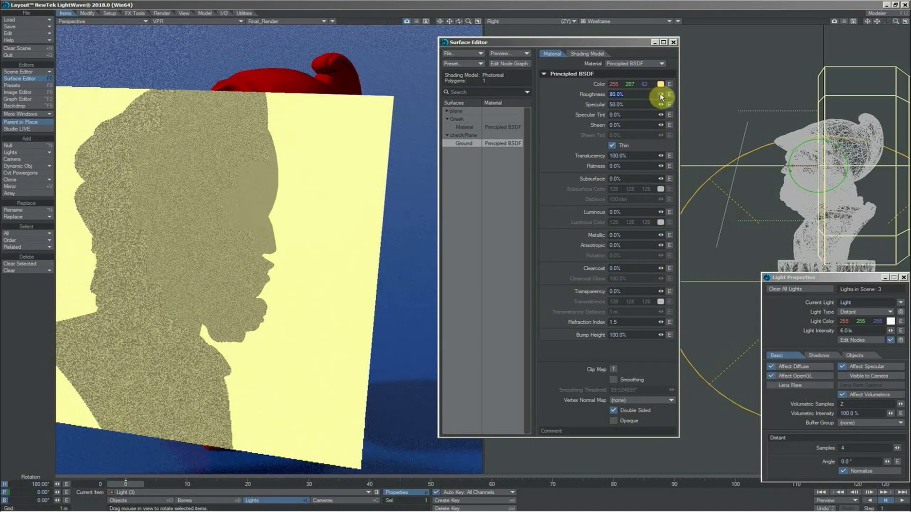
mouse_move(657, 91)
mouse_down()
mouse_move(650, 77)
mouse_move(660, 96)
mouse_move(660, 81)
mouse_up()
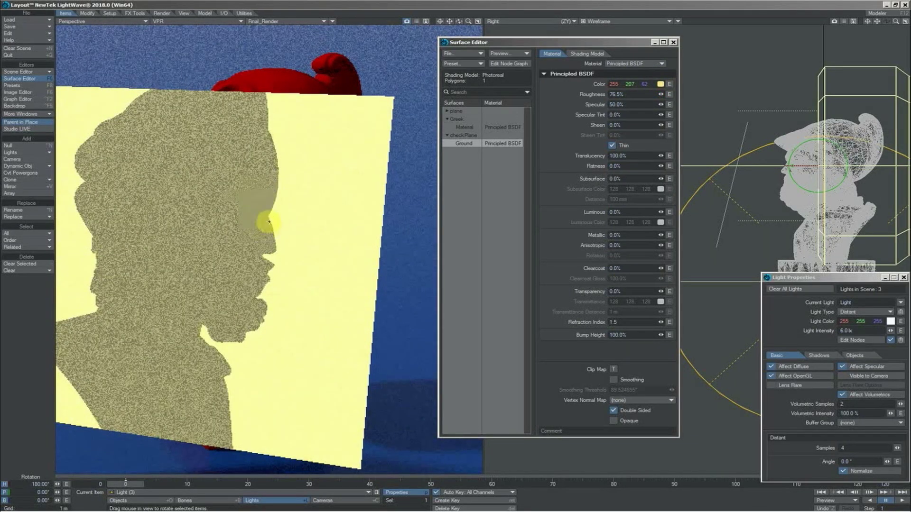
Set the light angle to 10° and view the light's object exclusion list.
click(856, 462)
text(10)
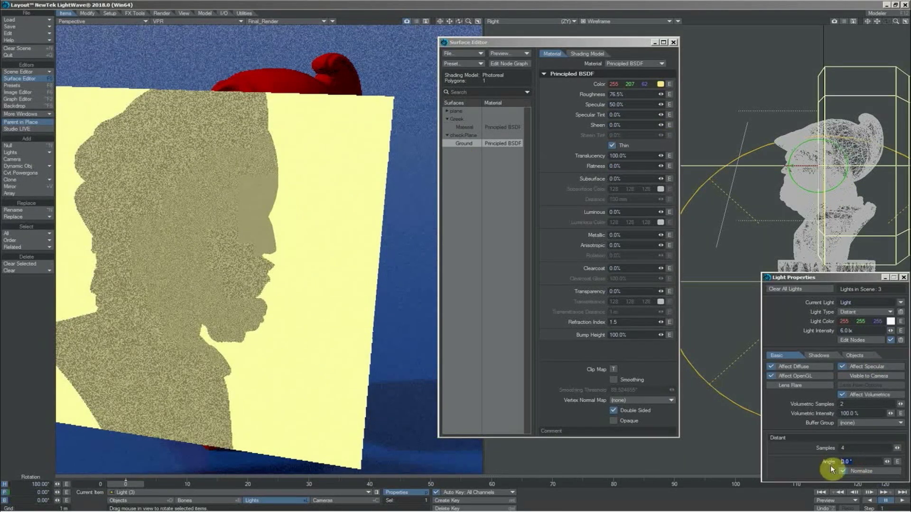
key(Return)
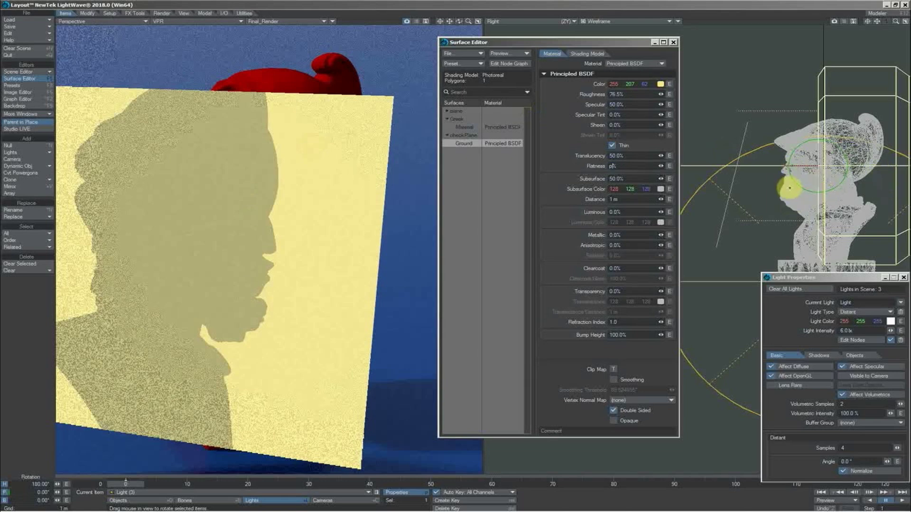
click(802, 163)
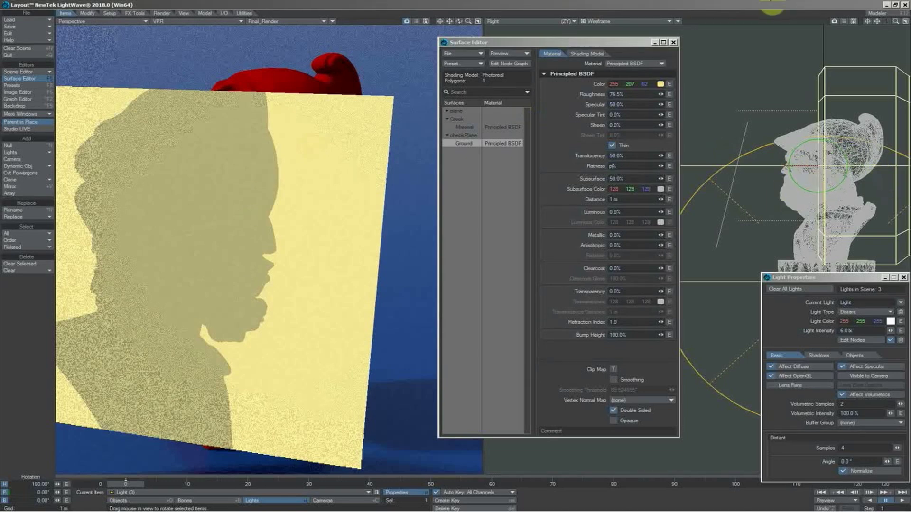
click(855, 356)
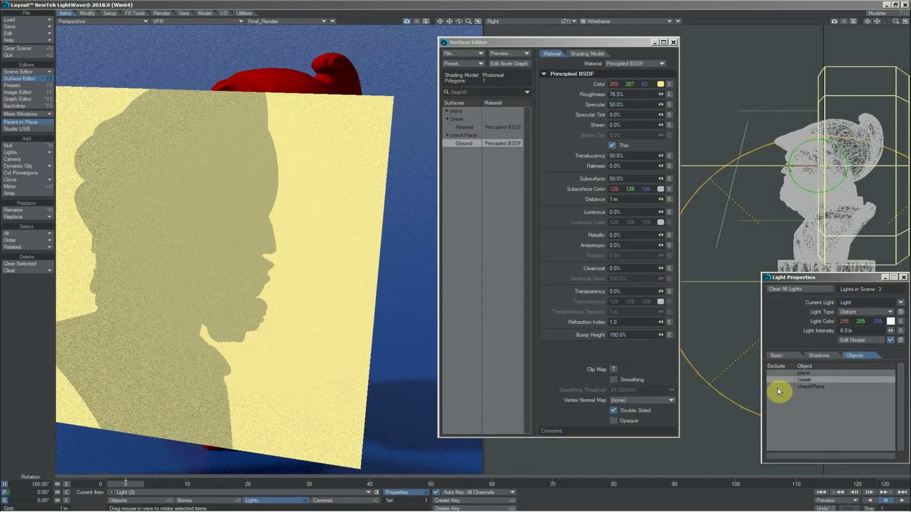
click(791, 357)
Turn off Thin on the ground, zero its translucency and set transparency to 60%.
click(612, 146)
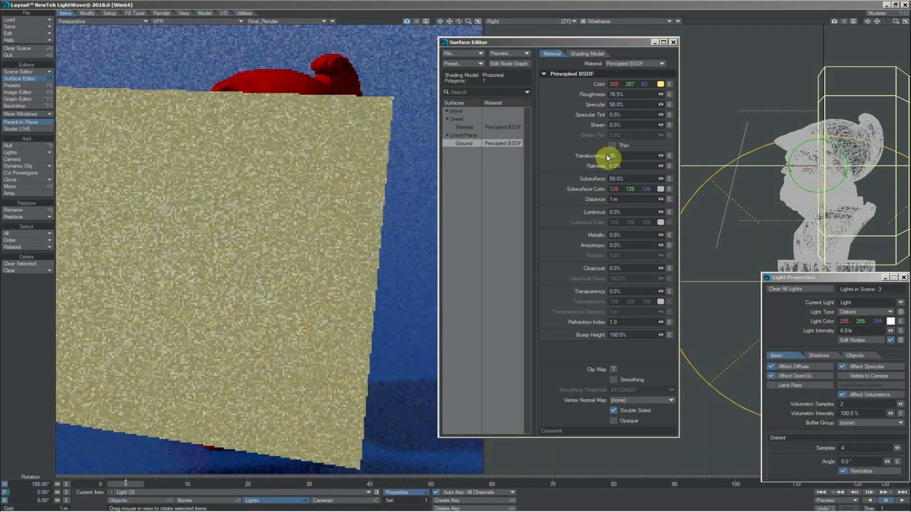
key(Return)
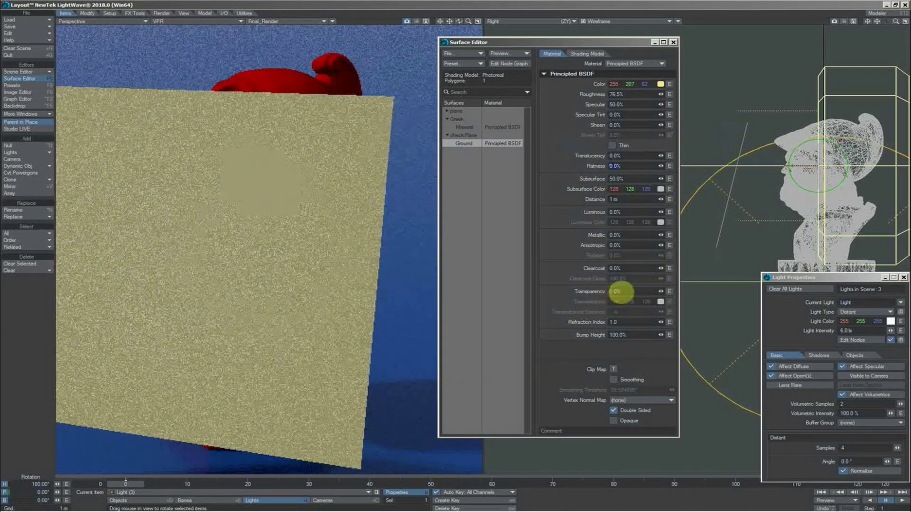
click(619, 292)
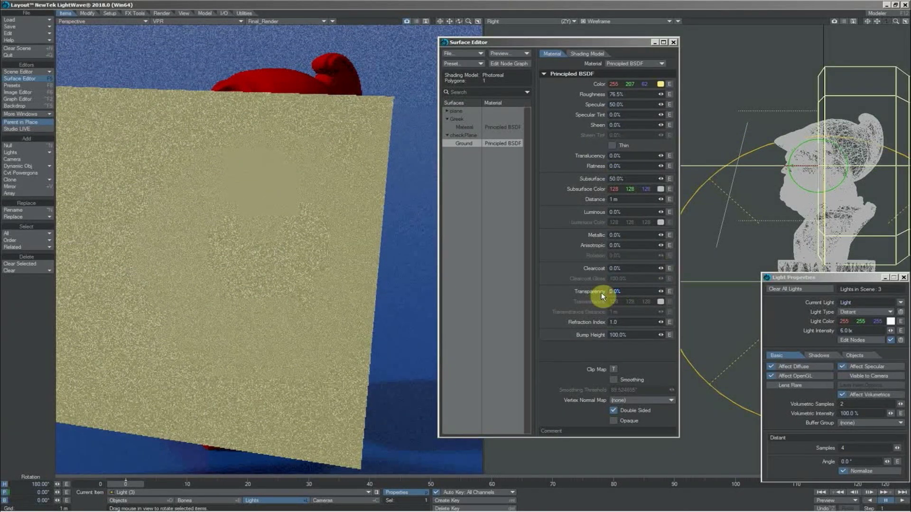
text(5%)
key(Tab)
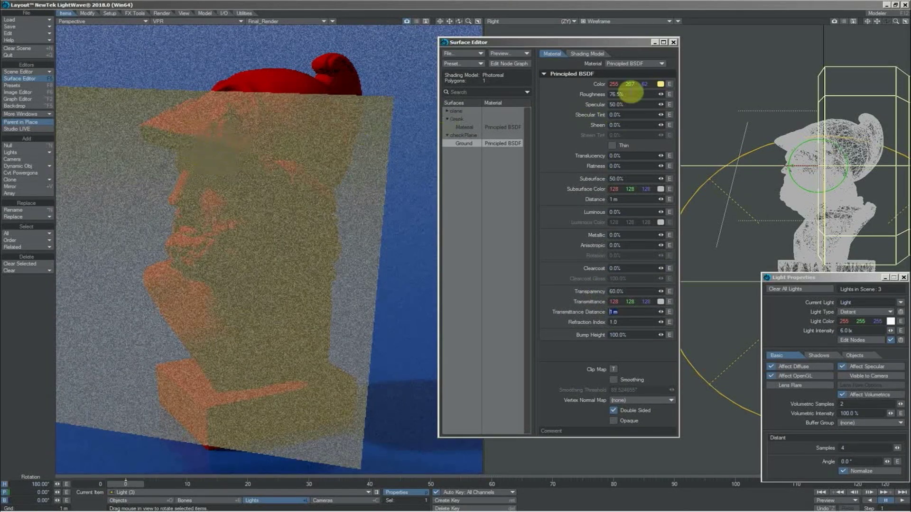
Set the ground's specular to 0% and its refraction index to 1.3.
click(617, 105)
text(0)
key(Tab)
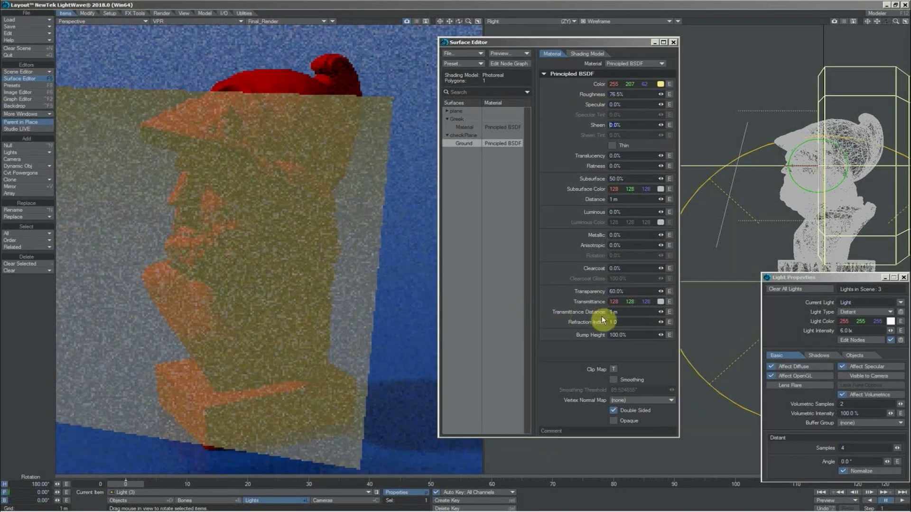
click(619, 323)
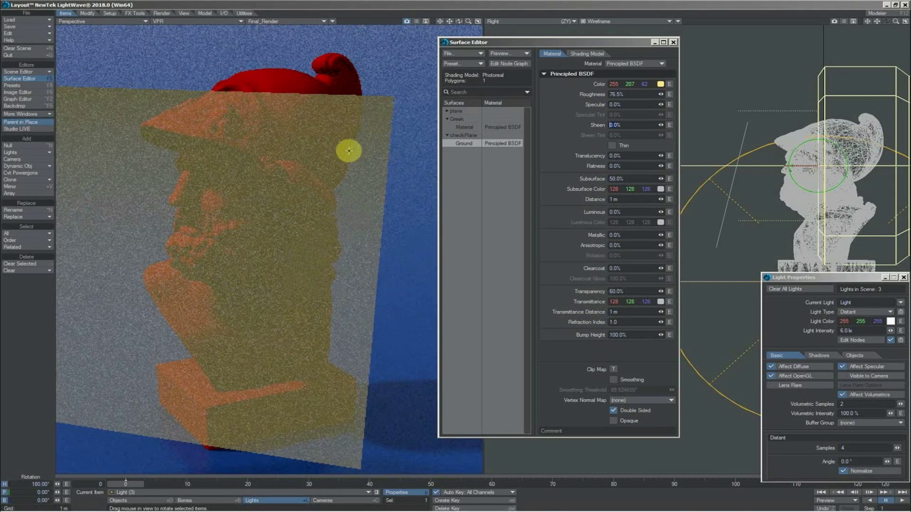
click(613, 322)
text(1.3)
key(Tab)
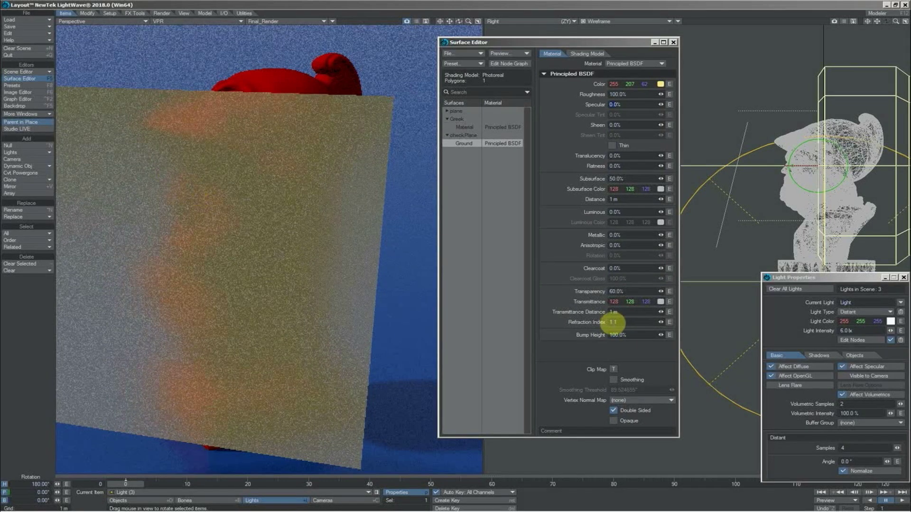
click(614, 323)
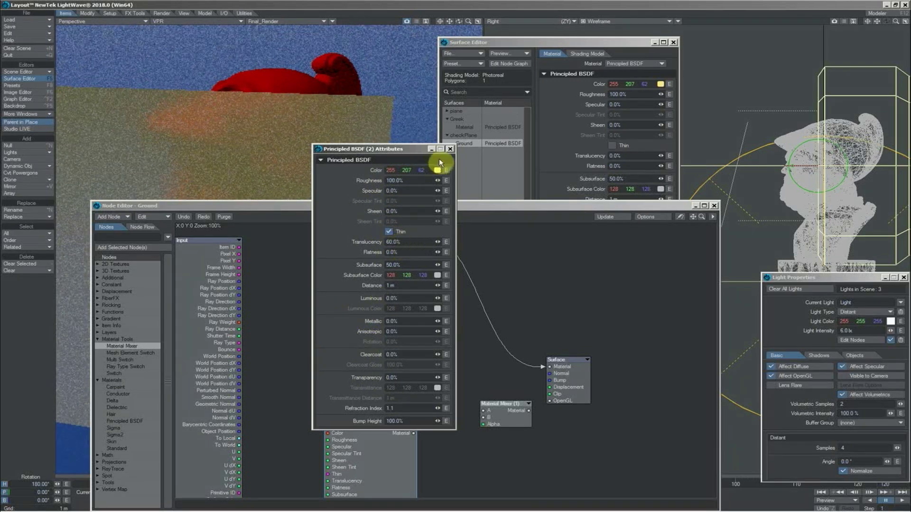
Wire BSDF (1) into Mixer A and BSDF (2) into Mixer B, with 20% mixer alpha.
click(449, 149)
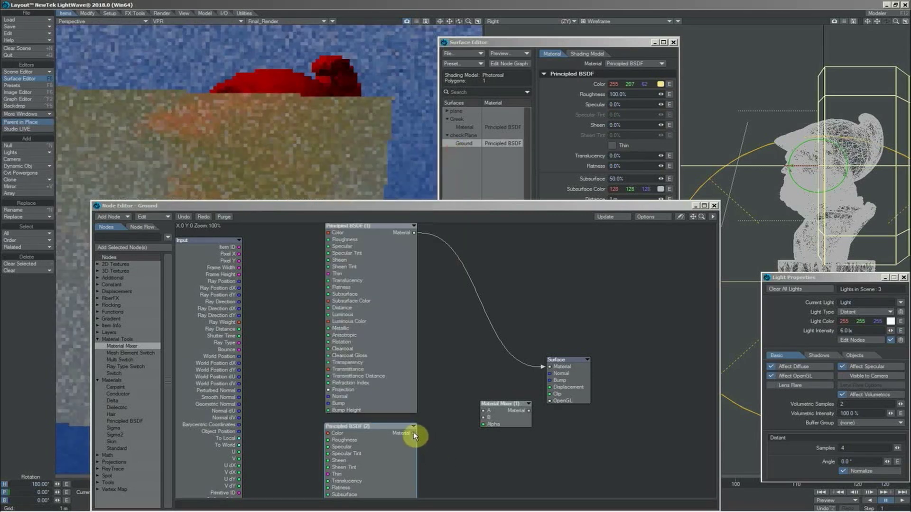
drag(414, 435, 484, 417)
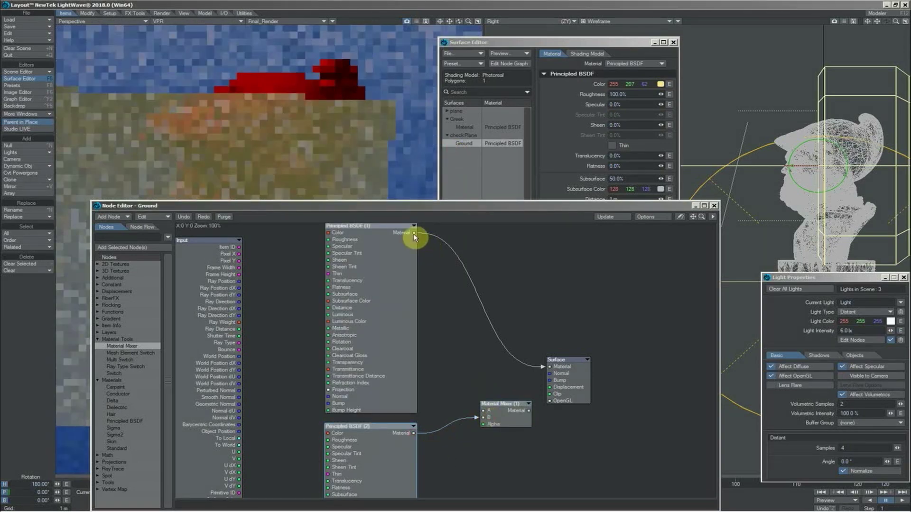
drag(414, 233, 550, 367)
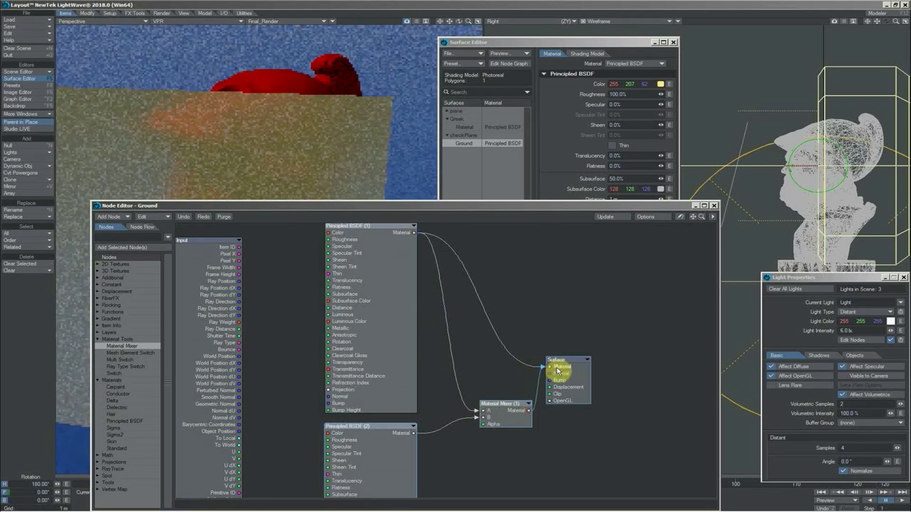
double_click(512, 414)
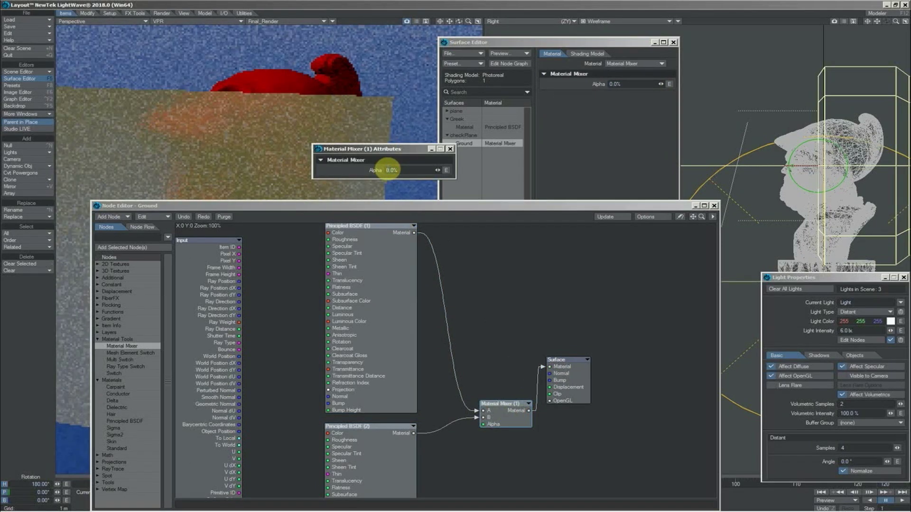
text(20)
key(Return)
click(204, 116)
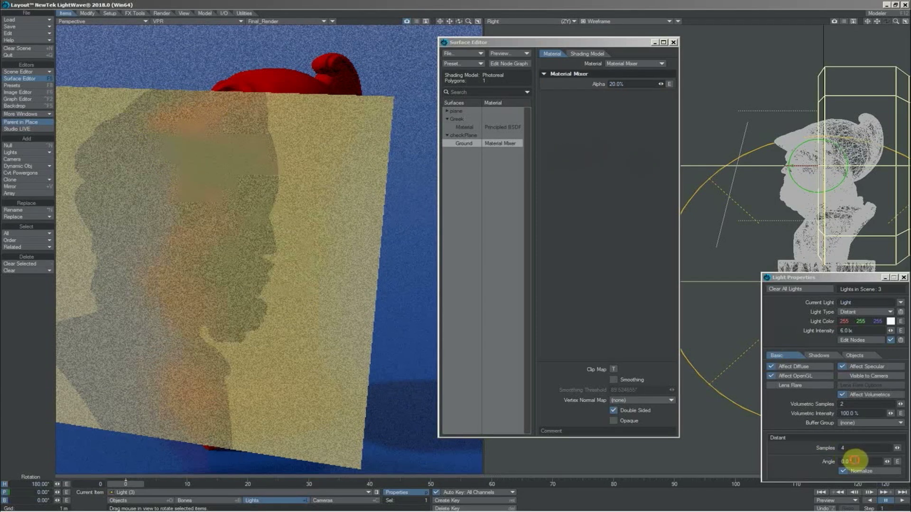
Set the distant light's angle to 10°.
click(852, 461)
text(10)
key(Return)
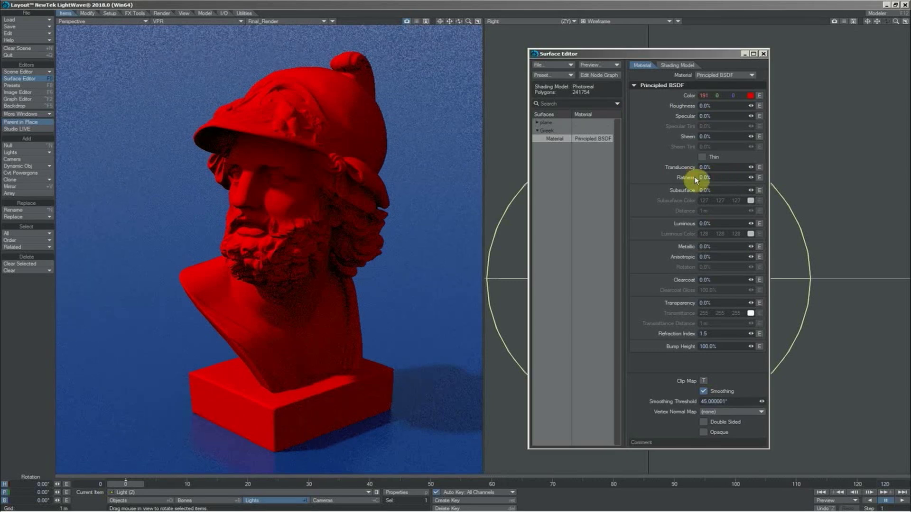
click(696, 178)
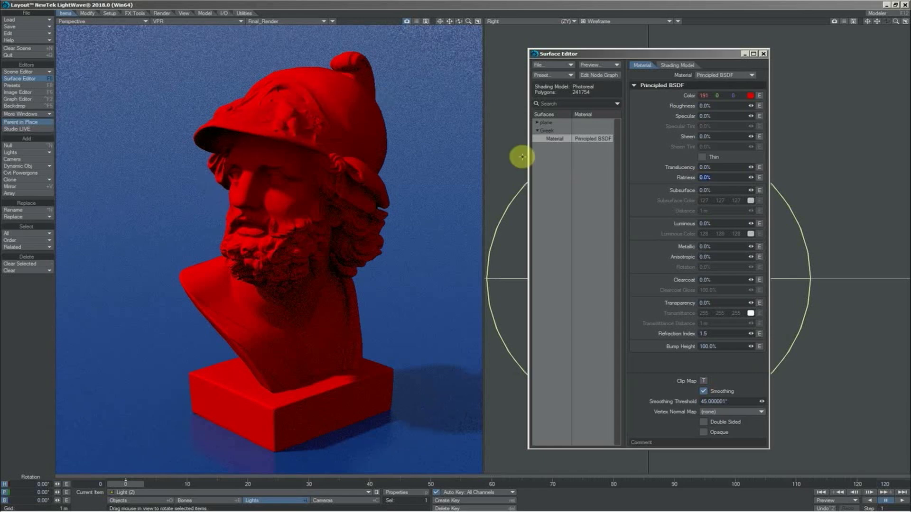
text(100)
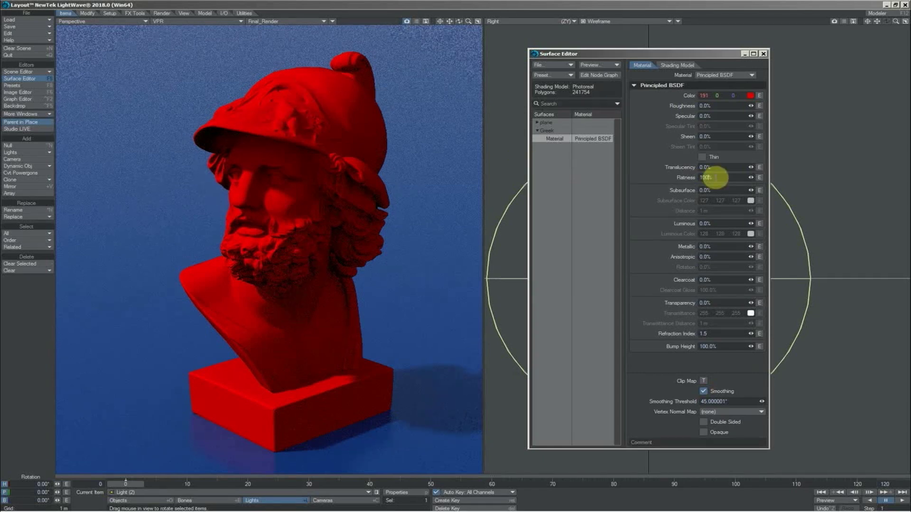
key(Tab)
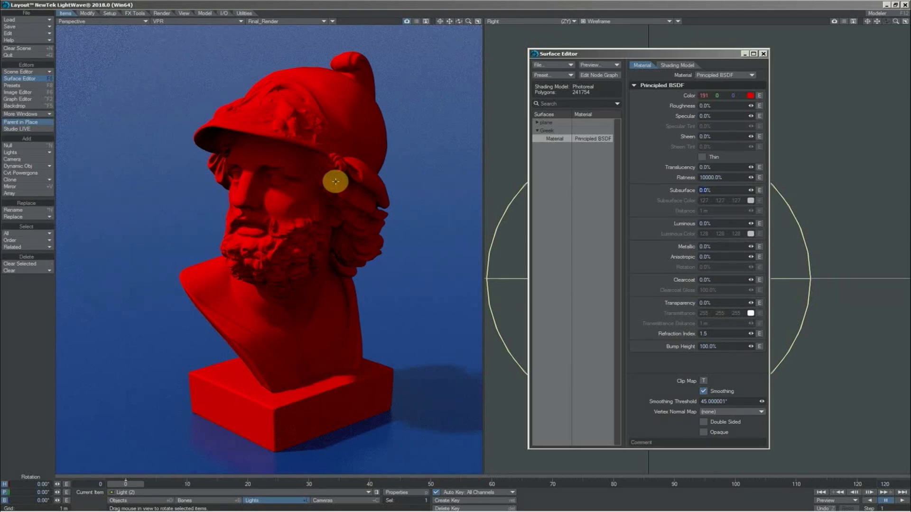
click(715, 177)
text(0)
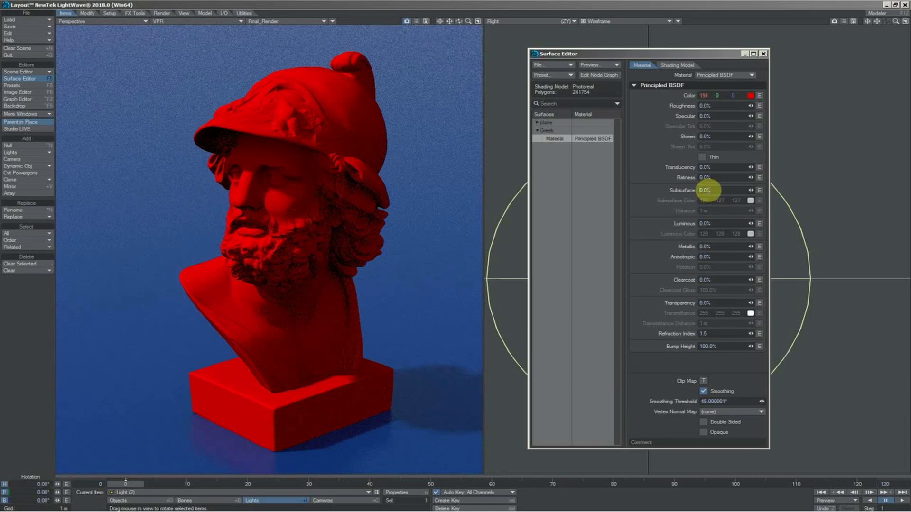
Confirm Subsurface at 60% and give it a cyan subsurface colour.
key(Return)
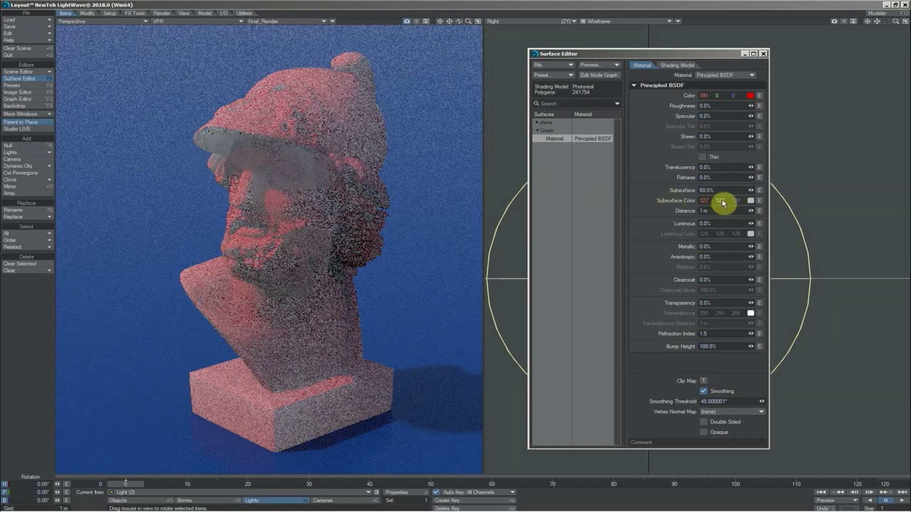
click(750, 201)
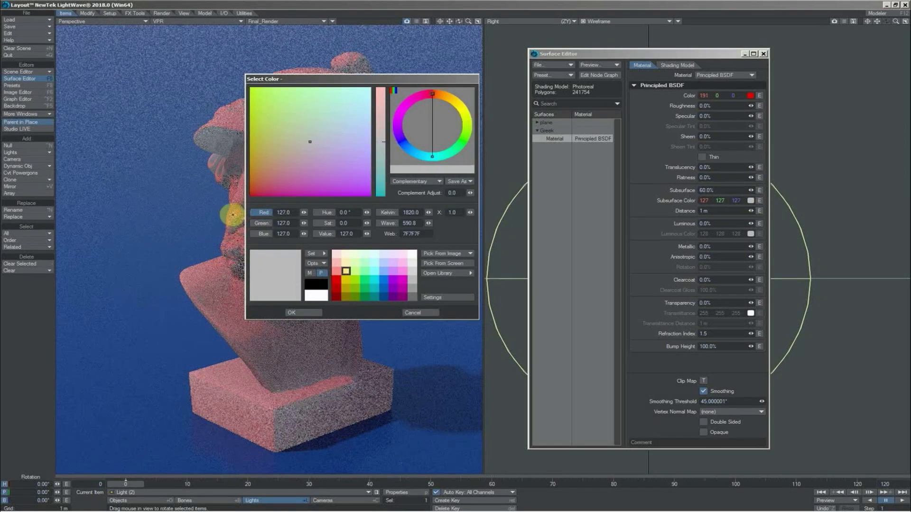
click(374, 274)
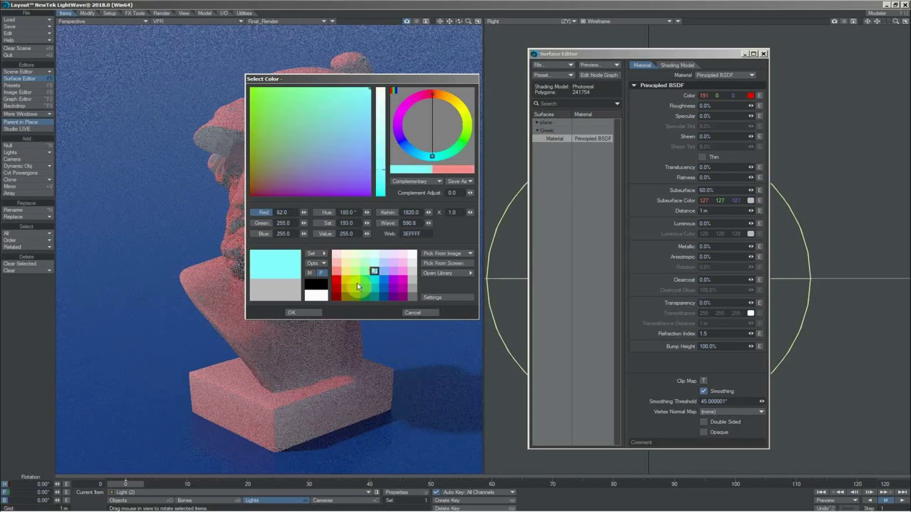
click(313, 311)
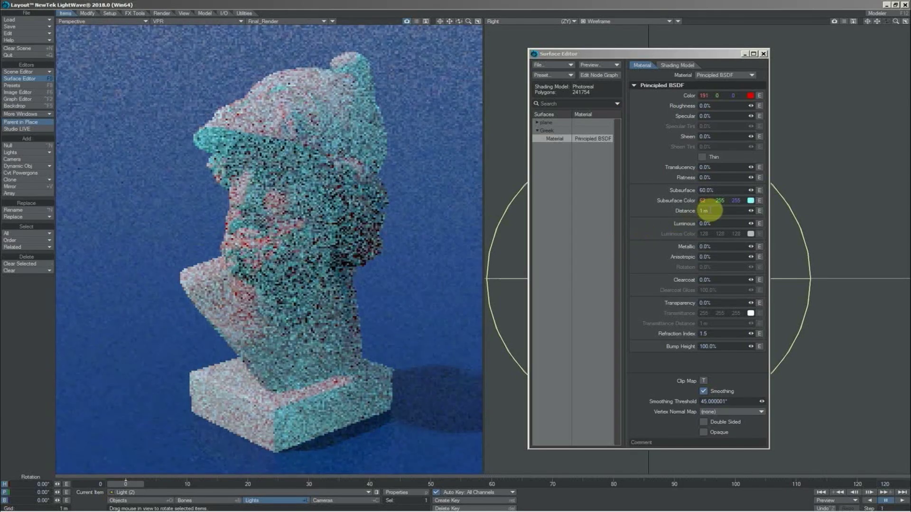
Set the subsurface distance to 30 mm and Specular to 40%.
click(701, 210)
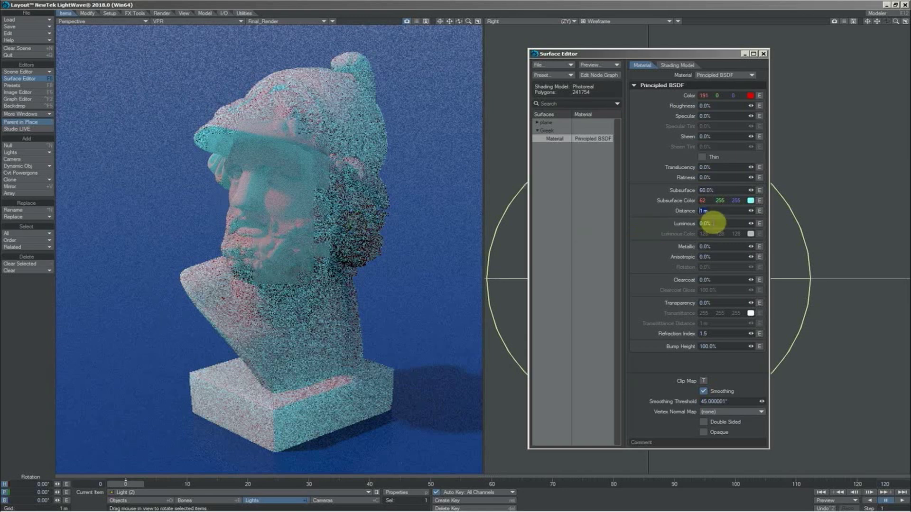
text(30 mm)
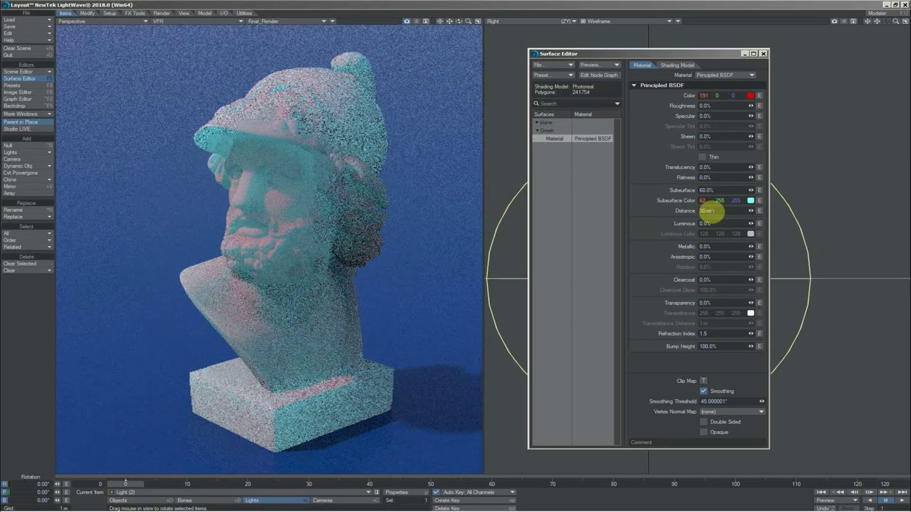
key(Return)
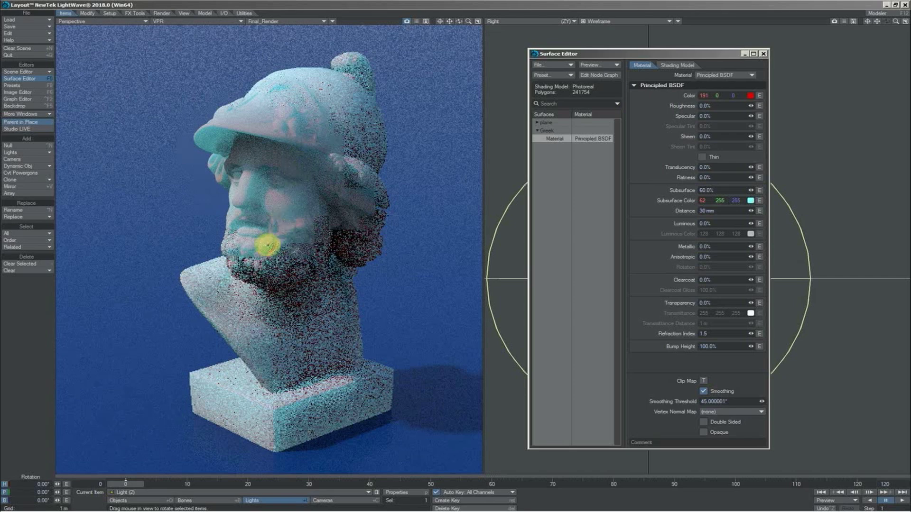
click(710, 116)
text(40)
key(Tab)
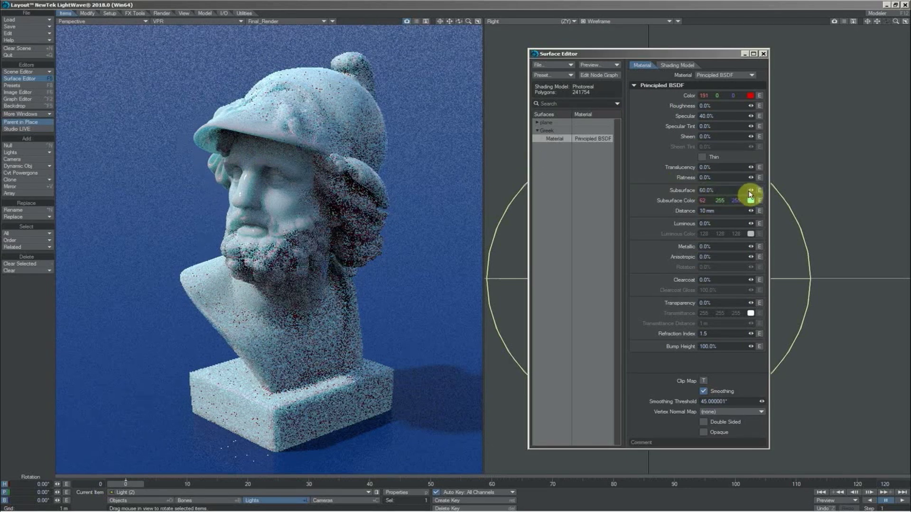
Drag the Subsurface amount down from 100% to settle at 30.6%.
mouse_move(750, 194)
mouse_down()
mouse_move(752, 177)
mouse_move(748, 193)
mouse_up()
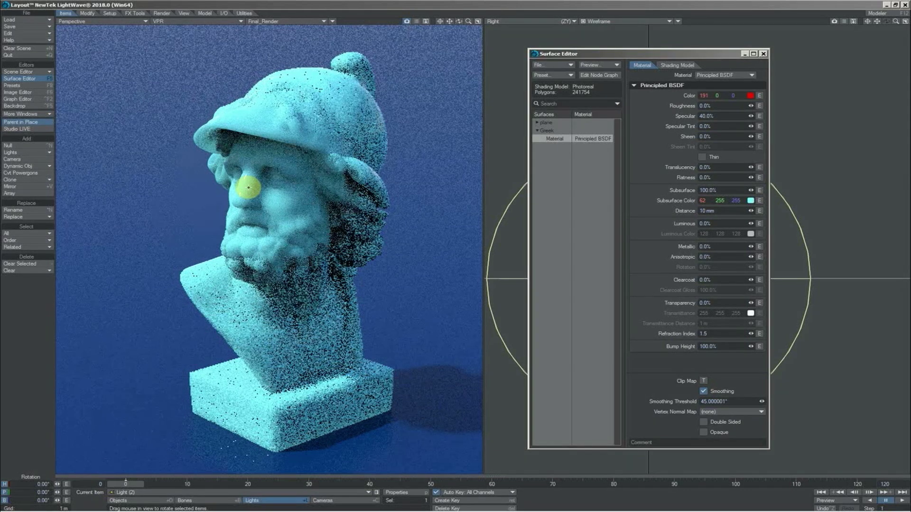
mouse_move(751, 189)
mouse_down()
mouse_move(741, 176)
mouse_move(749, 177)
mouse_up()
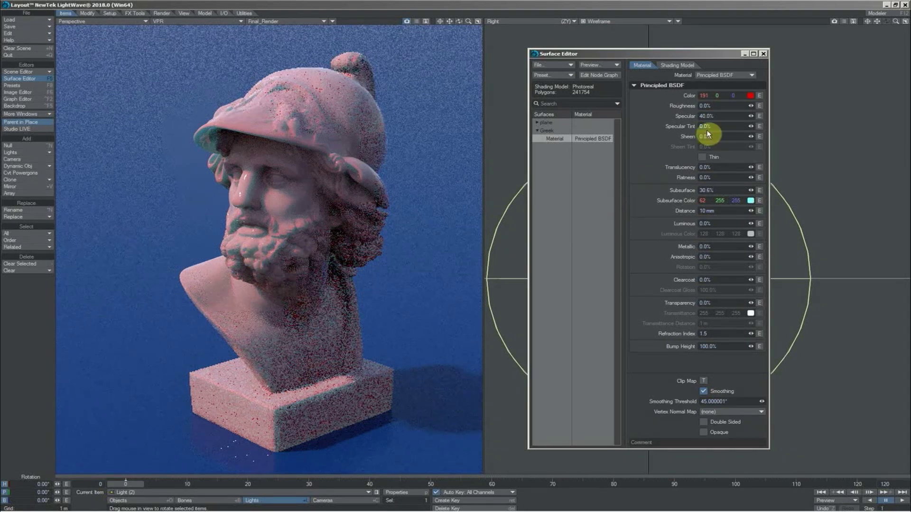
Give the bust a peach base colour (255, 150, 114), pink-red subsurface colour and 50% roughness.
click(750, 96)
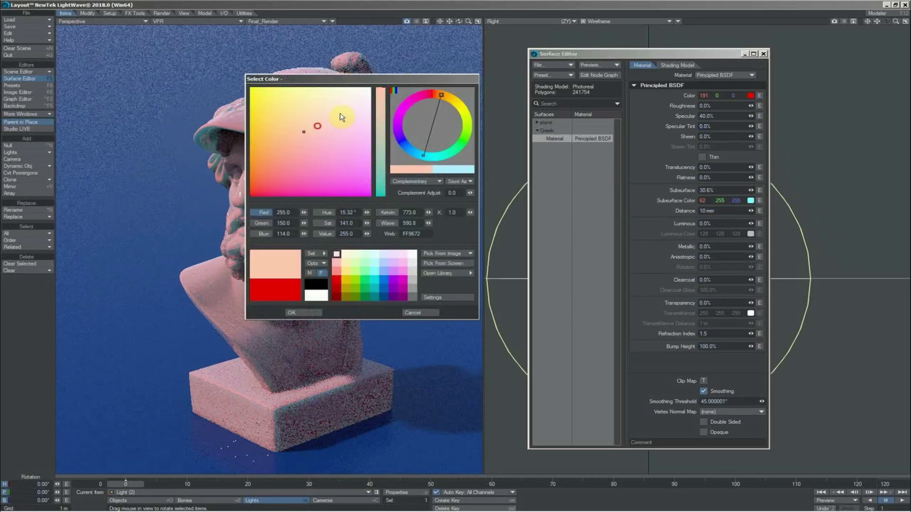
click(308, 312)
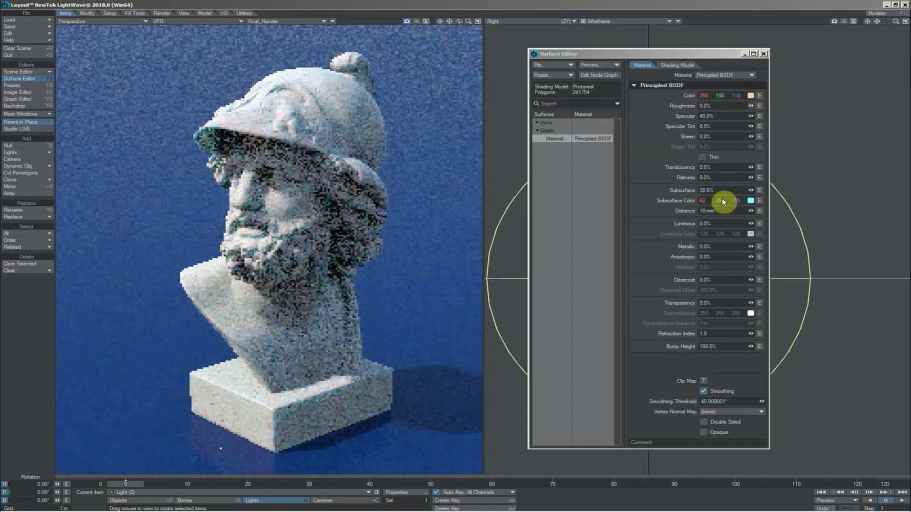
click(750, 200)
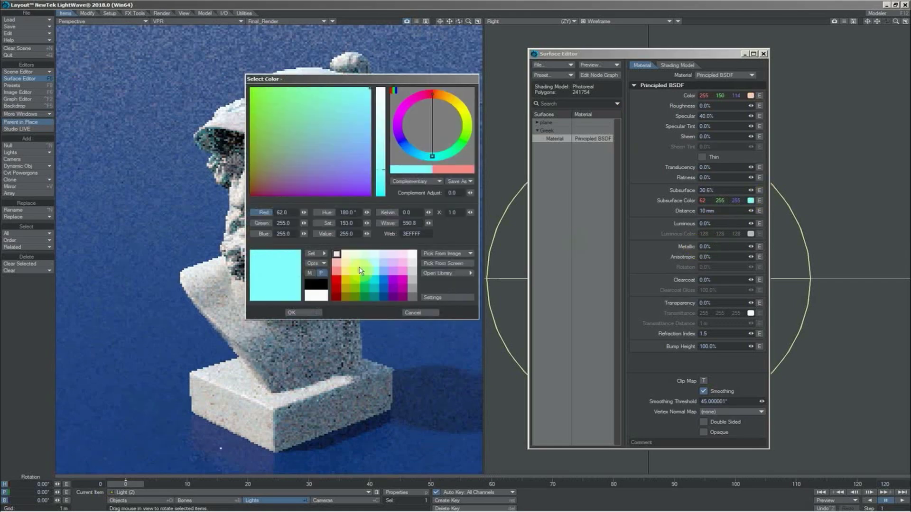
click(336, 274)
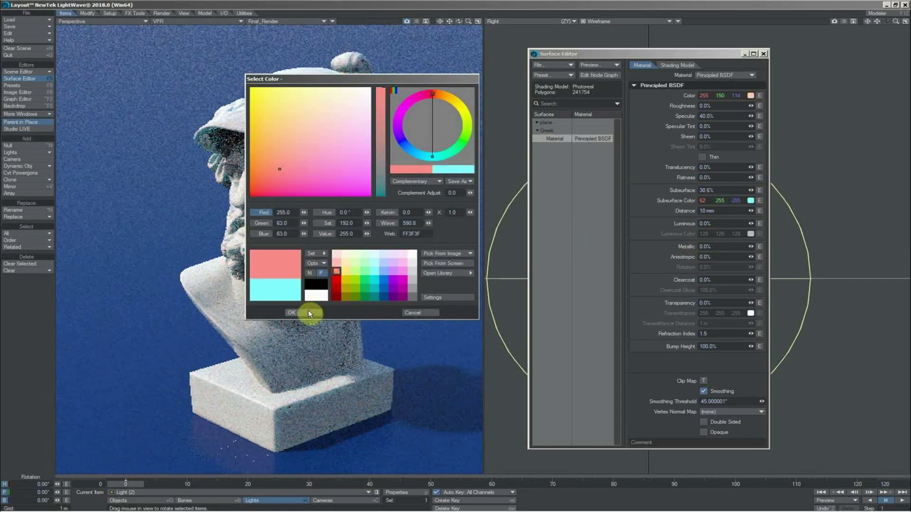
click(292, 313)
click(705, 106)
text(50)
key(Return)
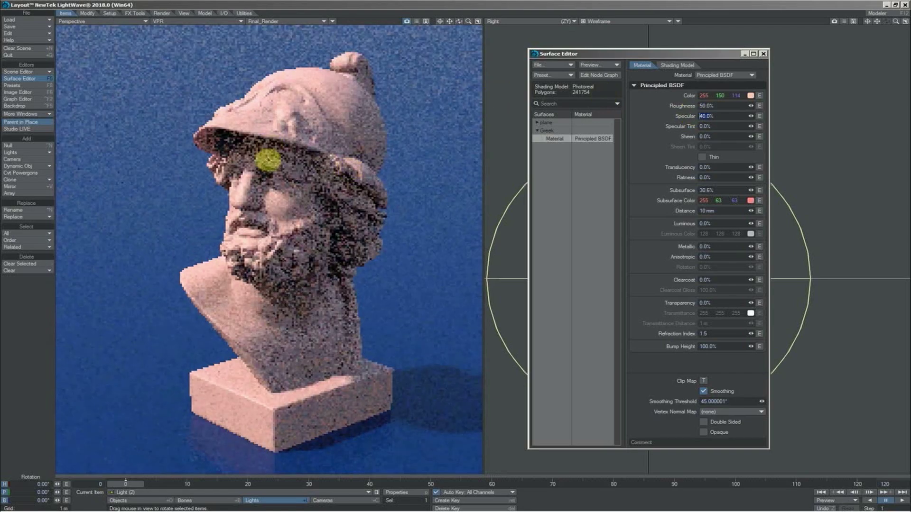
Switch the subsurface colour to dark red, then bring Subsurface from about 48% down to 0%.
click(750, 201)
click(336, 283)
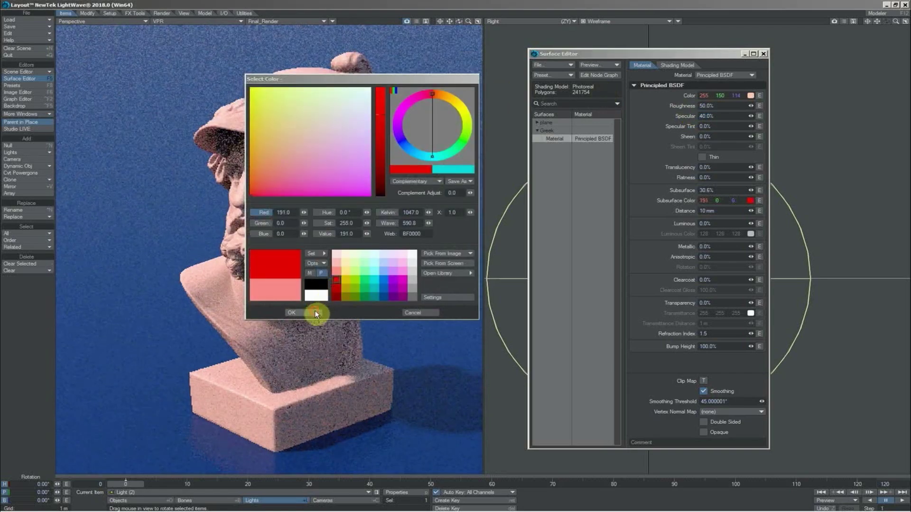
click(315, 311)
drag(748, 178, 748, 178)
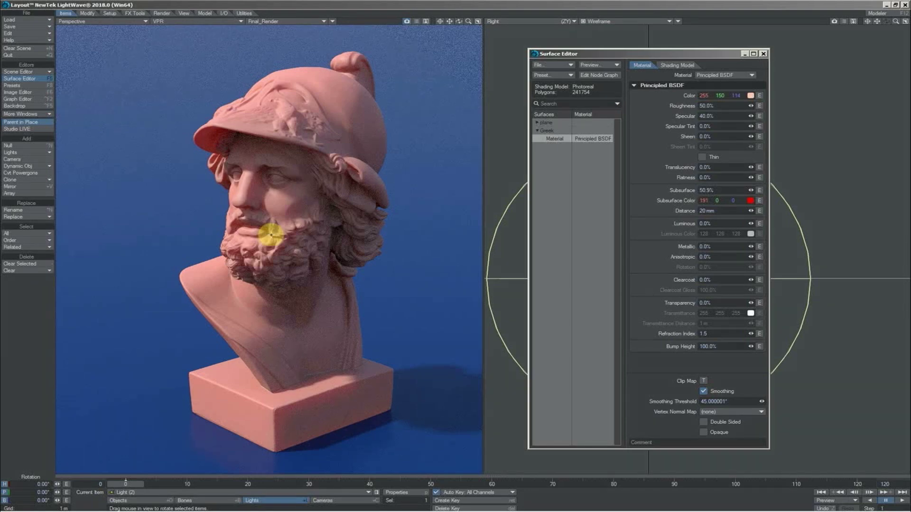
drag(750, 190, 687, 227)
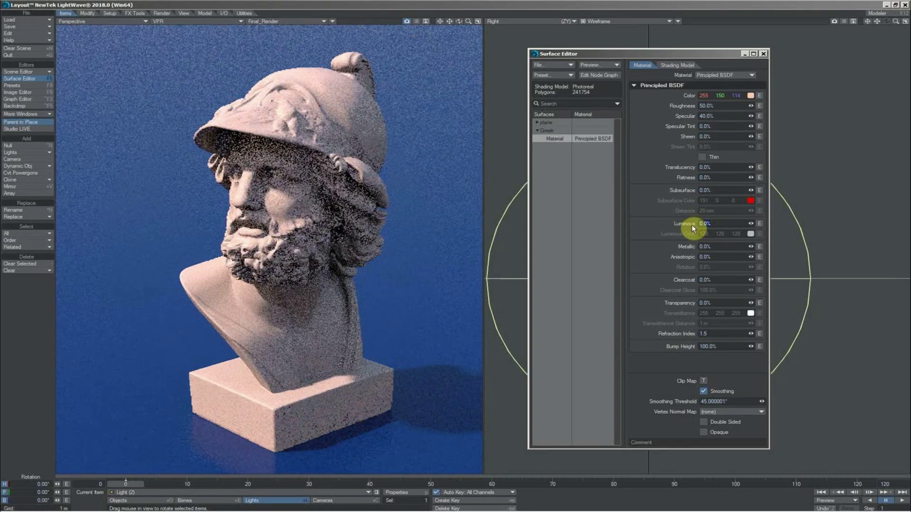
Set Luminous to 50% with a cyan 62, 255, 255 Luminous Color.
drag(692, 228, 692, 229)
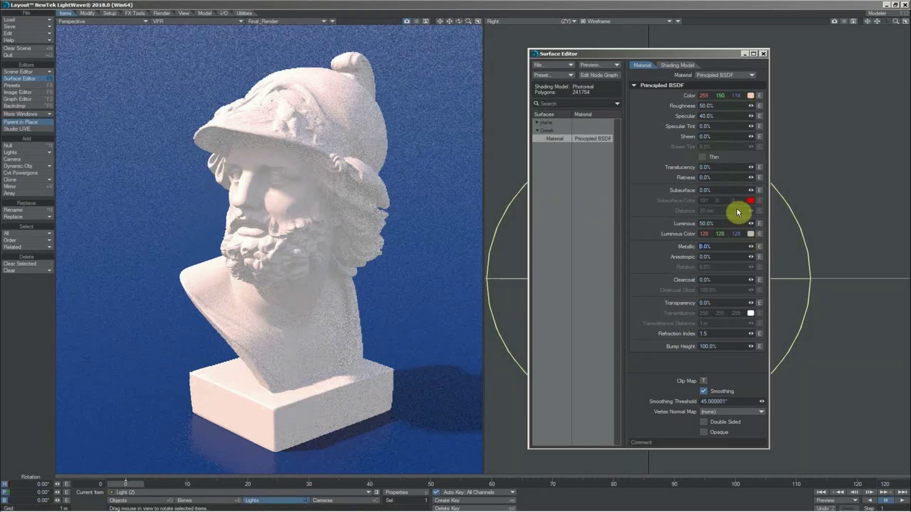
click(750, 234)
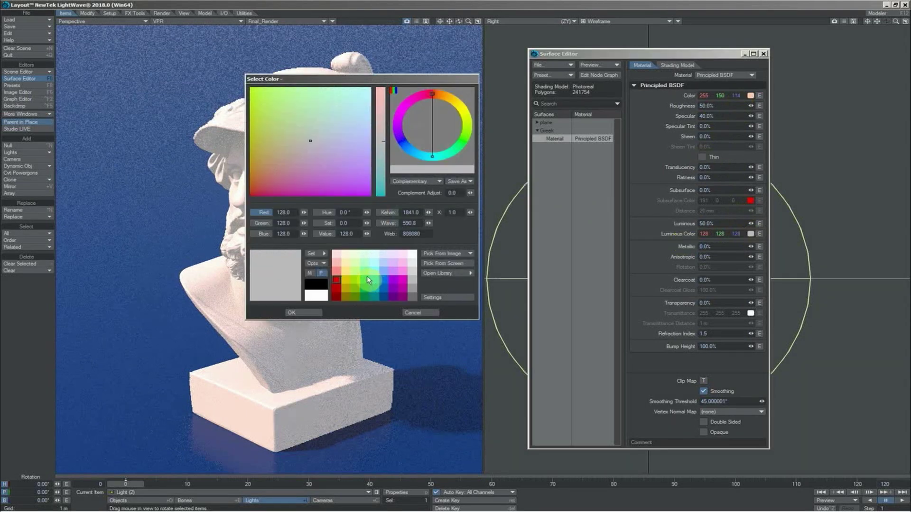
click(379, 274)
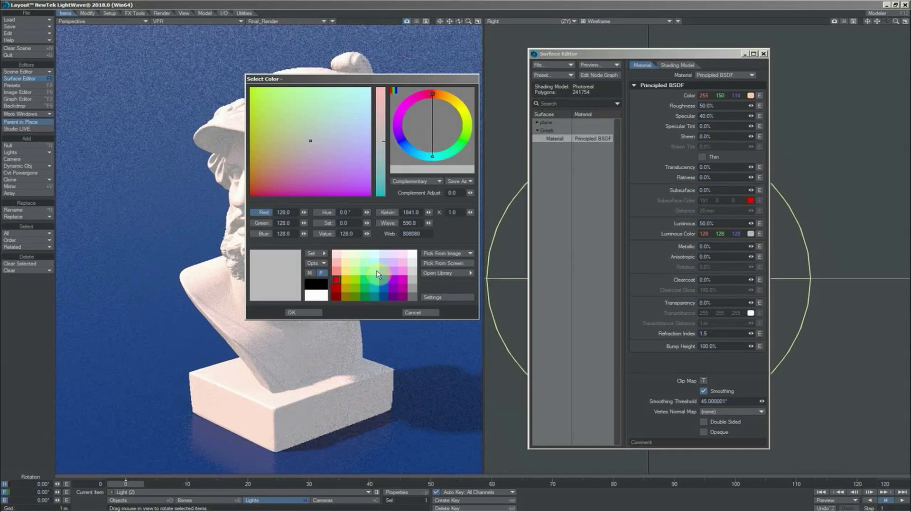
click(304, 312)
click(289, 198)
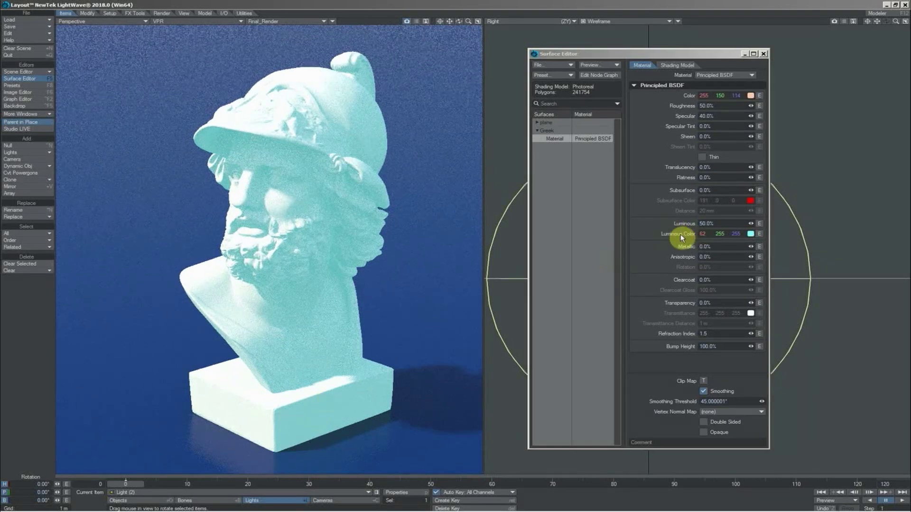
Set Luminous to 0%, Metallic to 100% and Roughness to 42.2% for a satin copper look.
drag(751, 223, 732, 254)
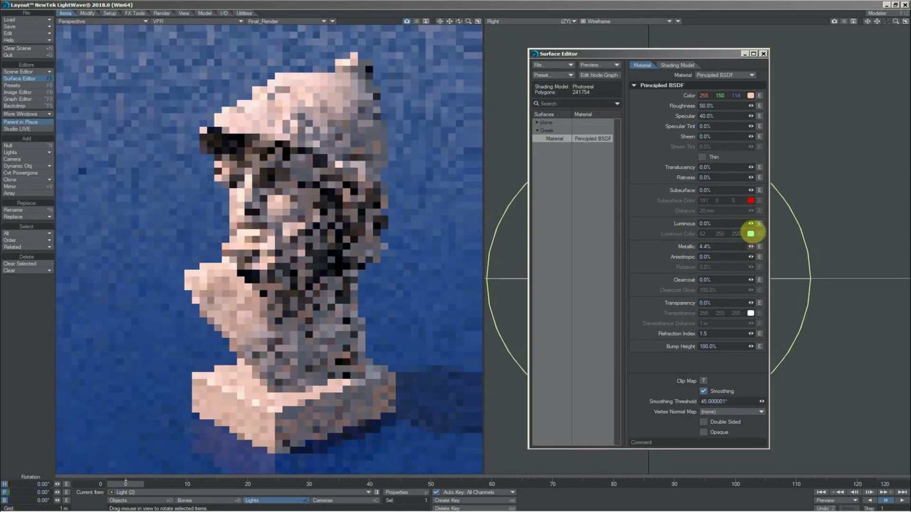
drag(751, 243, 750, 233)
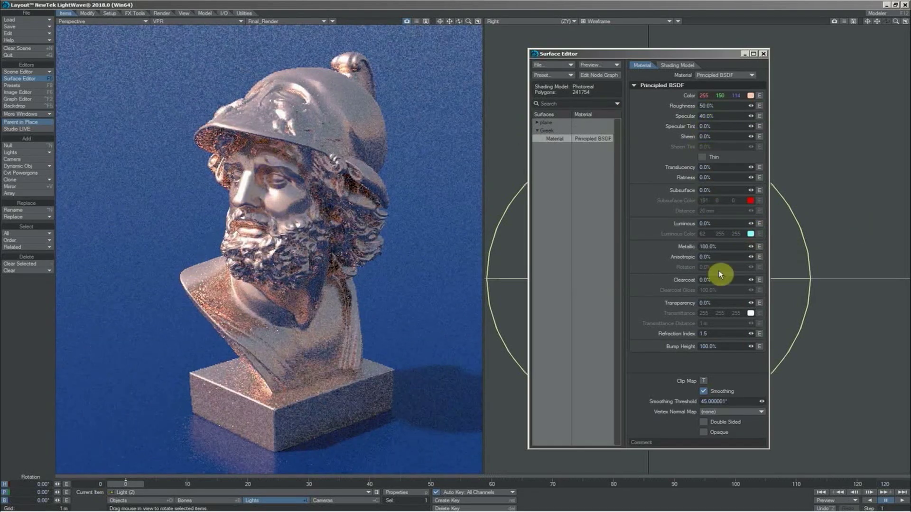
drag(751, 177, 750, 195)
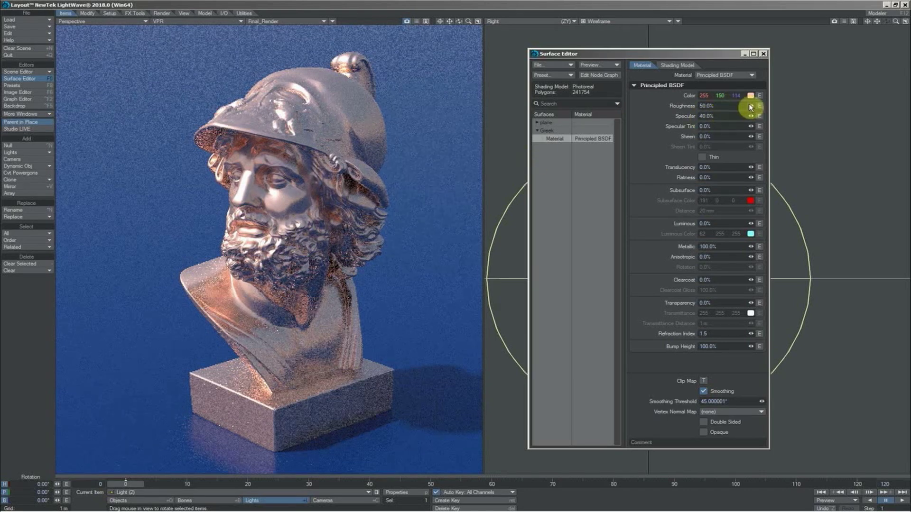
drag(750, 106, 751, 108)
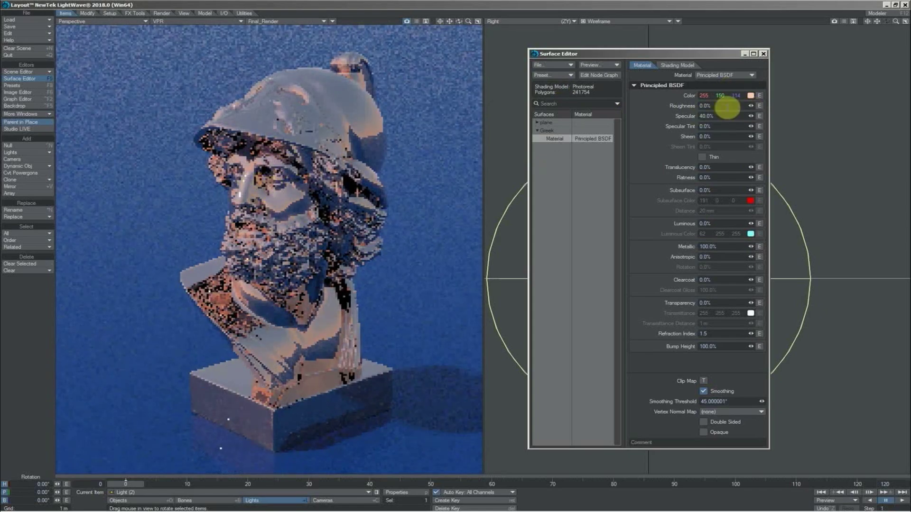
drag(751, 106, 753, 107)
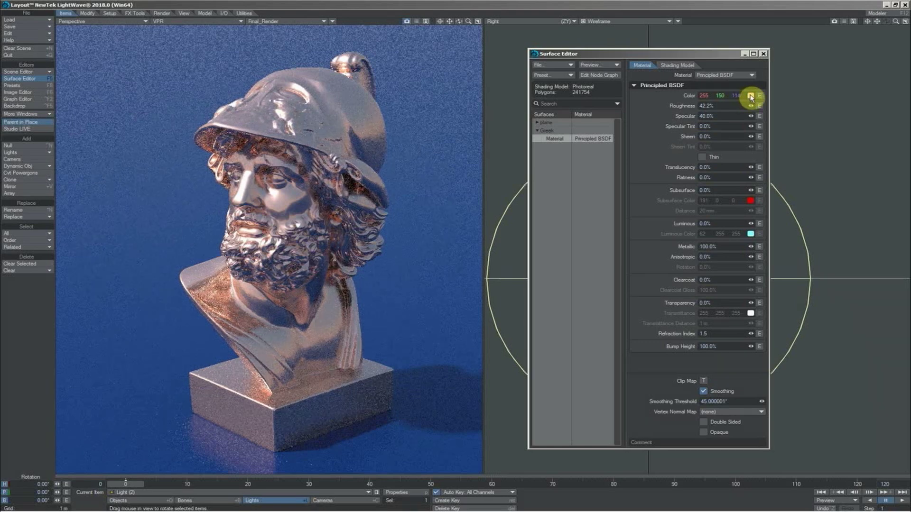
Pick a gold base colour for the metal bust in the Select Color dialog.
click(751, 97)
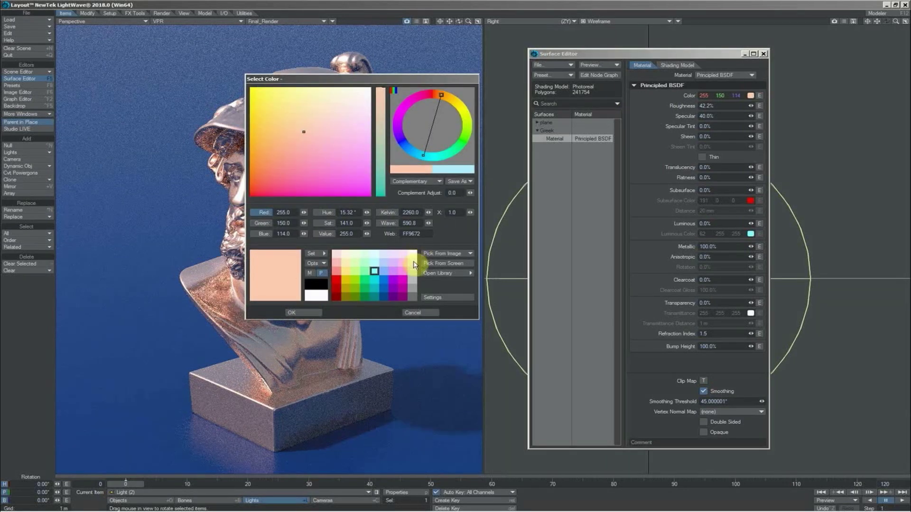
click(414, 261)
click(301, 313)
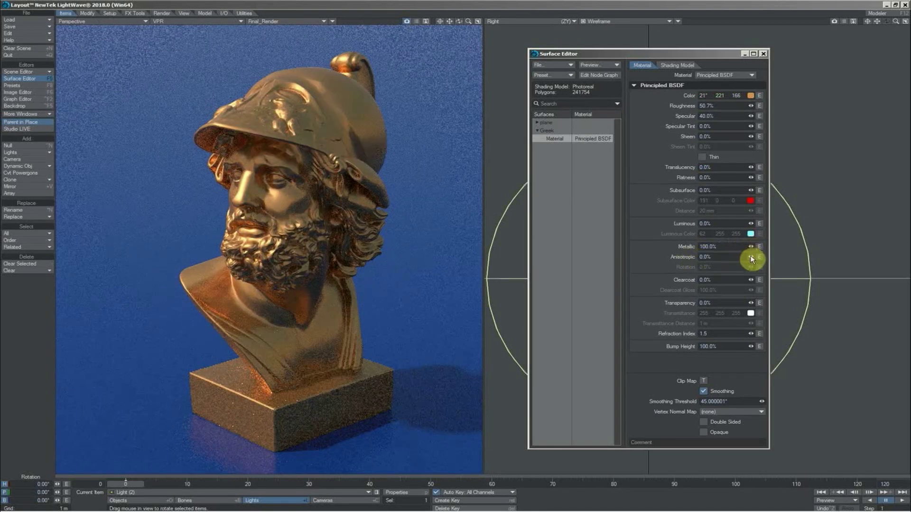
Raise Anisotropic to 92.4% and wire a Spherical projection node into the shader's Projection input.
drag(749, 257, 809, 242)
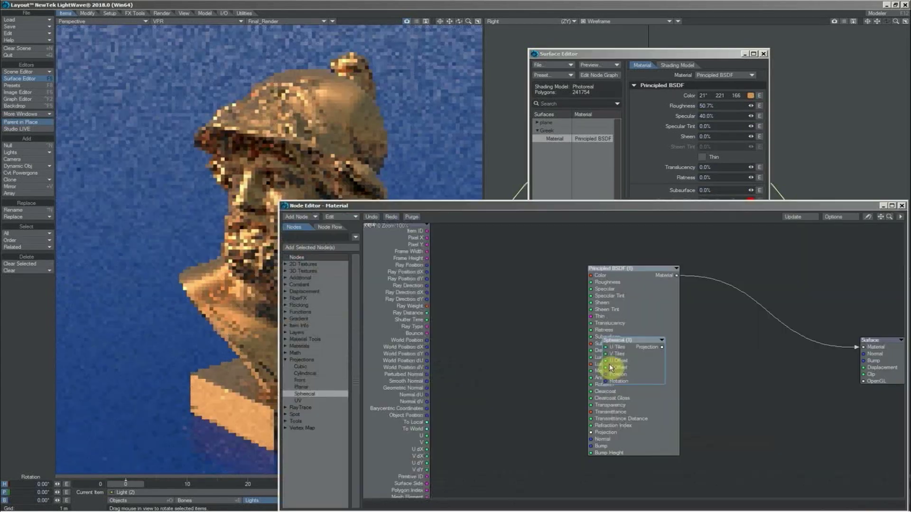
drag(620, 356, 503, 357)
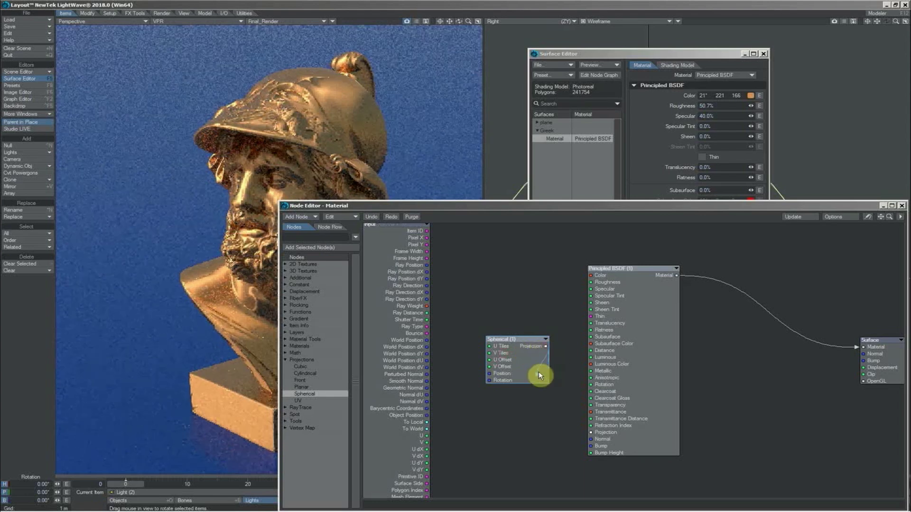
drag(587, 436, 593, 435)
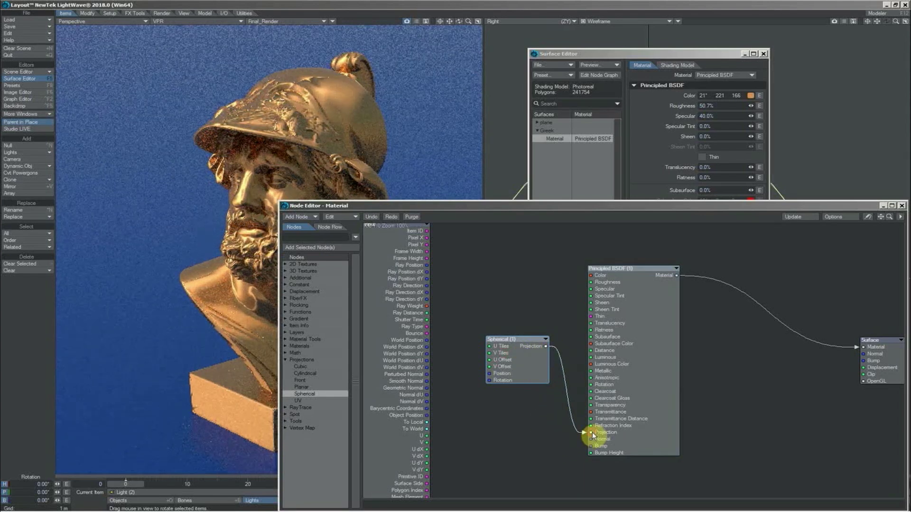
click(901, 206)
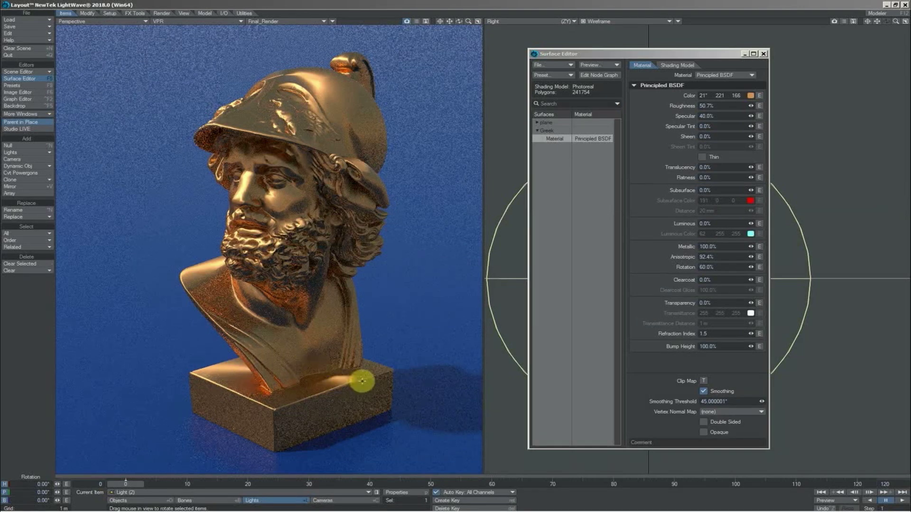
Remove the anisotropy, make the gold fully rough, and set Clearcoat to 100%.
drag(750, 257, 722, 278)
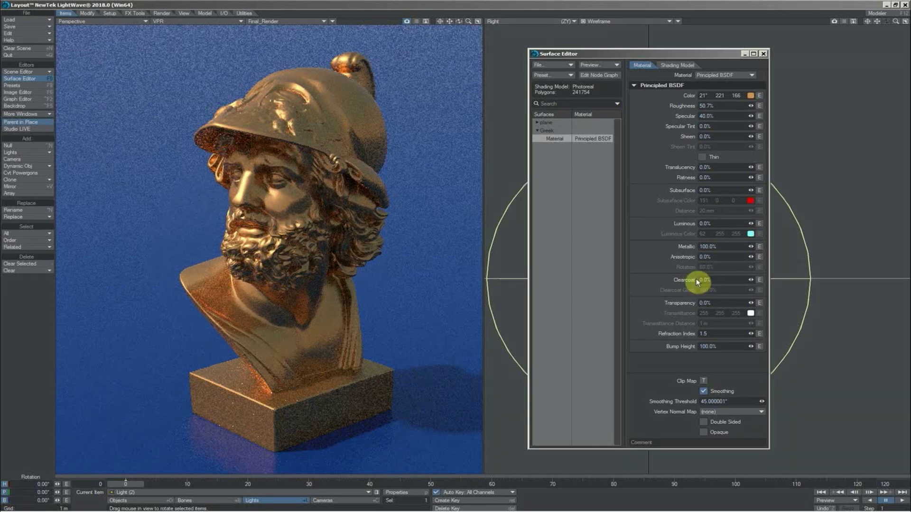
drag(752, 104, 753, 86)
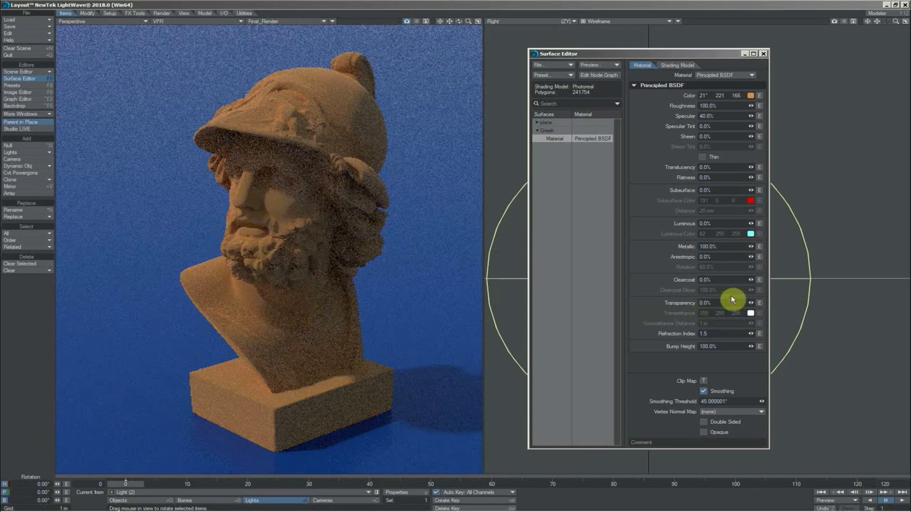
click(716, 281)
text(100)
key(Tab)
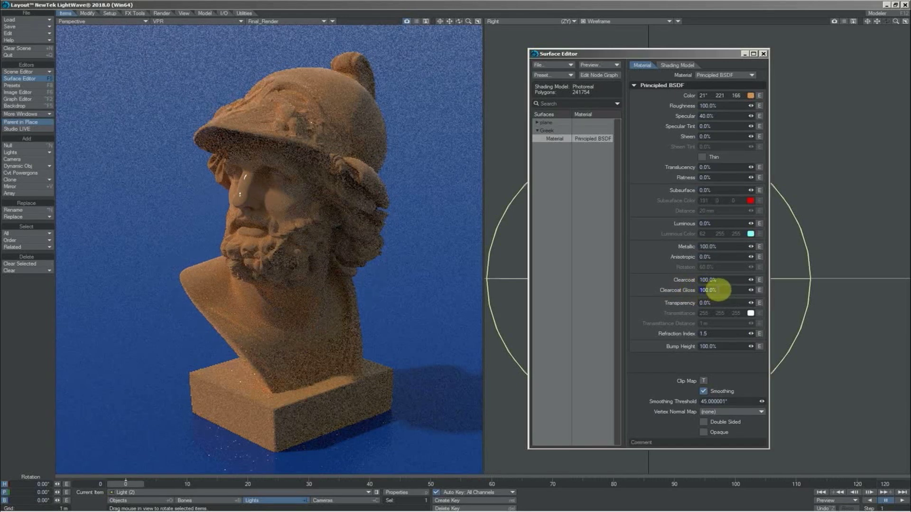
Set Clearcoat Gloss to 80% and bring Roughness down to 60%.
click(714, 290)
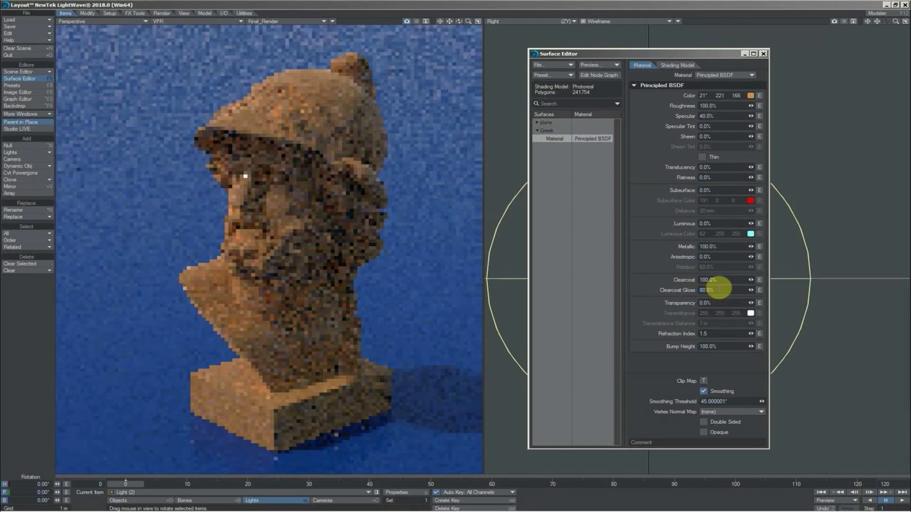
drag(240, 192, 251, 193)
text(60)
key(Return)
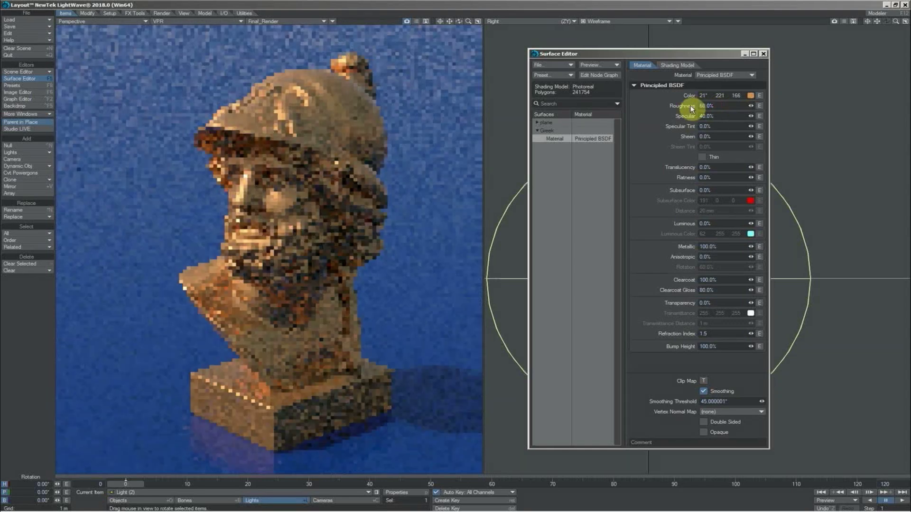
drag(260, 198, 246, 177)
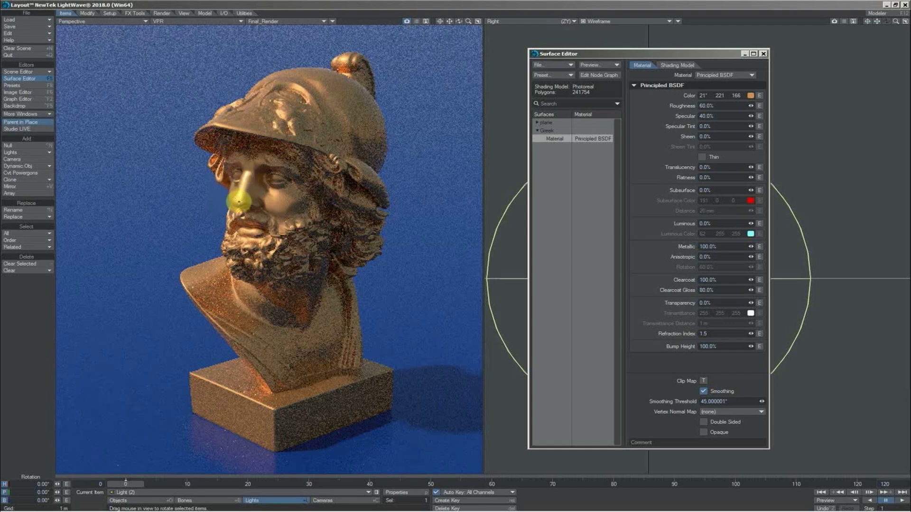
mouse_move(252, 184)
mouse_down()
mouse_move(290, 113)
mouse_move(284, 155)
mouse_move(253, 205)
mouse_move(254, 249)
mouse_move(264, 242)
mouse_move(252, 197)
mouse_up()
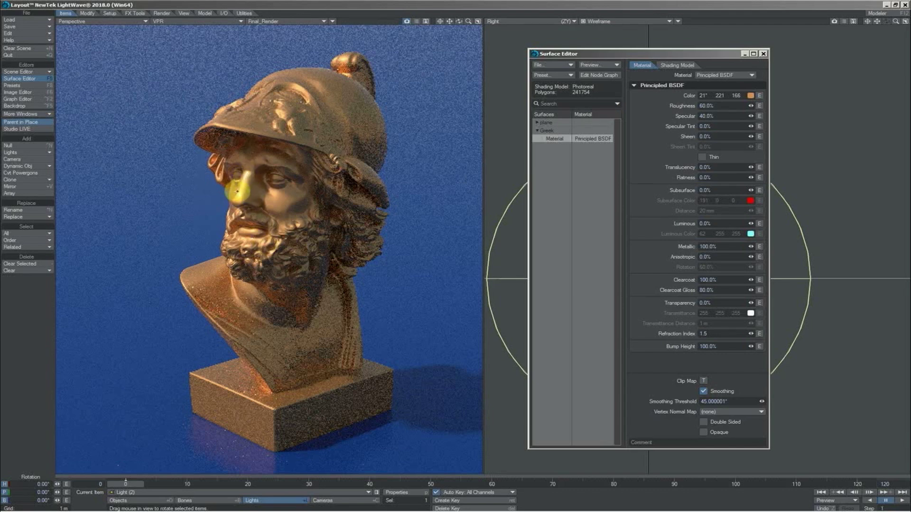
drag(243, 183, 263, 248)
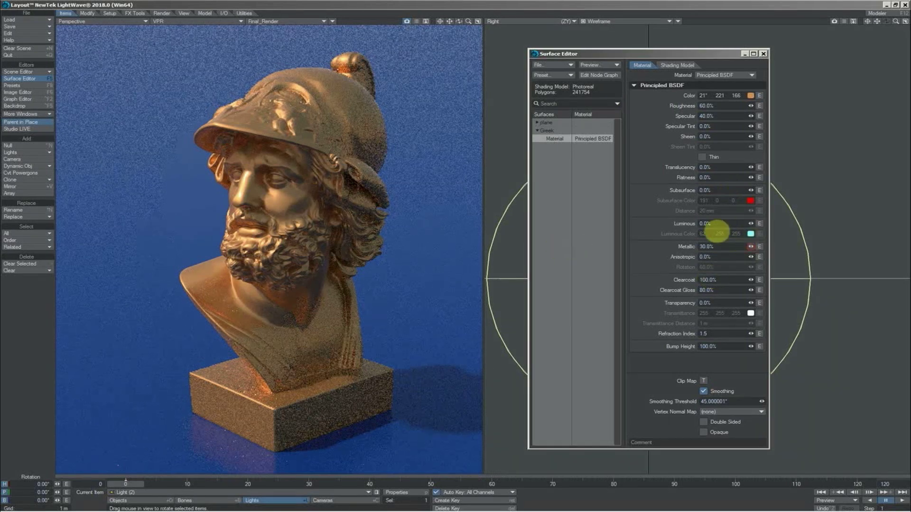
Set Metallic to 0%, tint the specular with the base colour, and raise Transparency to 15.7%.
drag(751, 249, 748, 247)
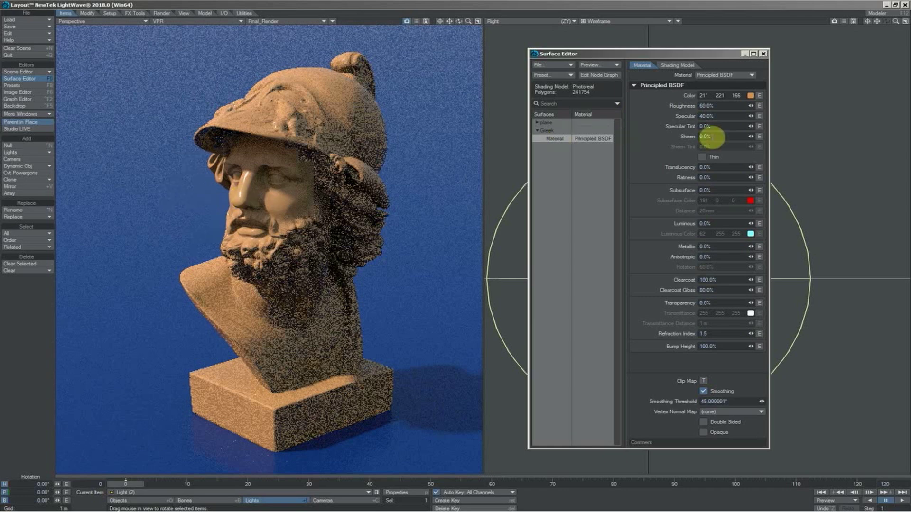
click(750, 126)
drag(747, 114, 747, 114)
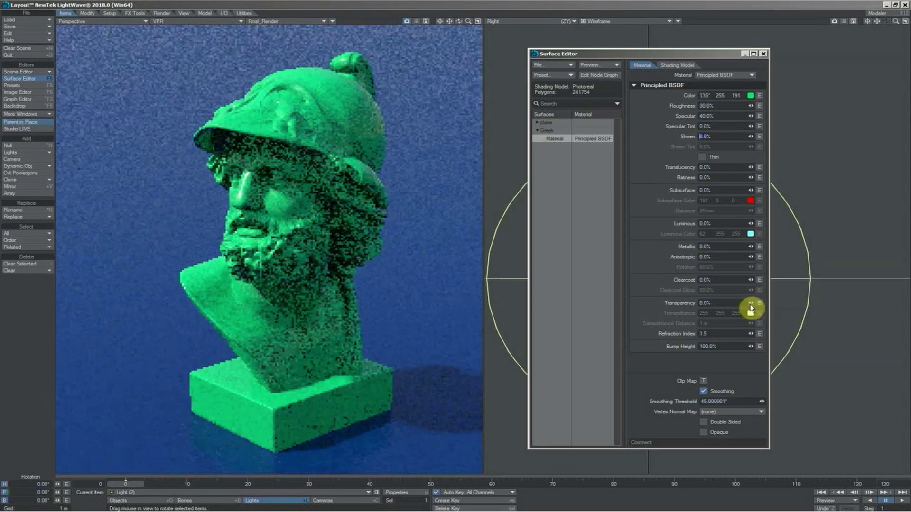
mouse_move(750, 308)
mouse_down()
mouse_move(753, 291)
mouse_move(797, 281)
mouse_move(748, 293)
mouse_up()
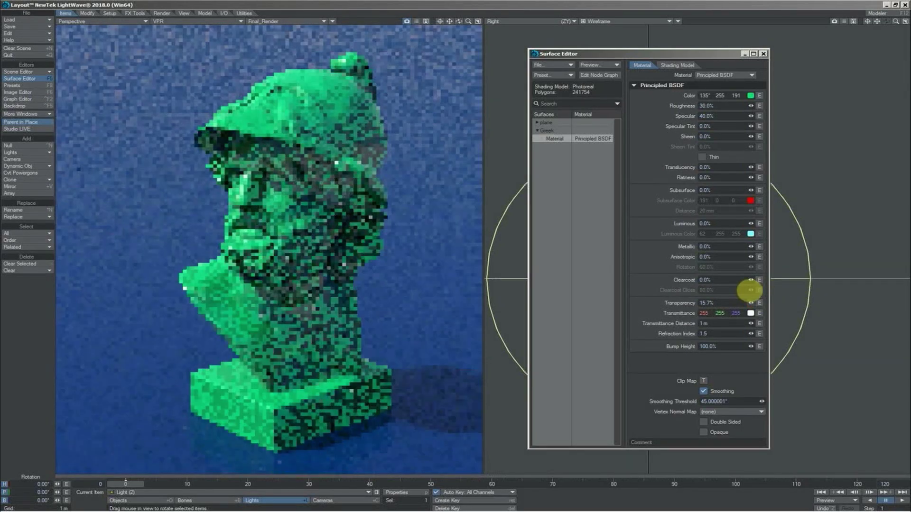
Set the green bust's Transparency to 90%.
drag(750, 290, 748, 291)
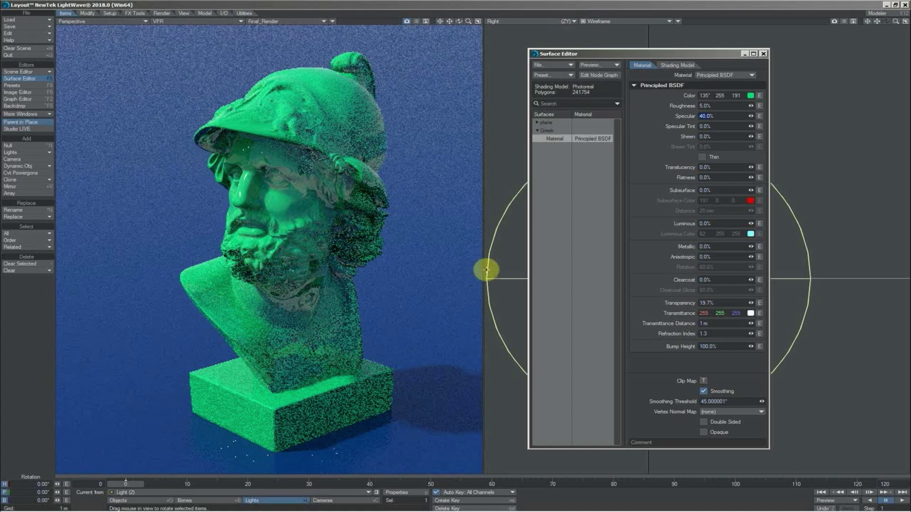
click(712, 302)
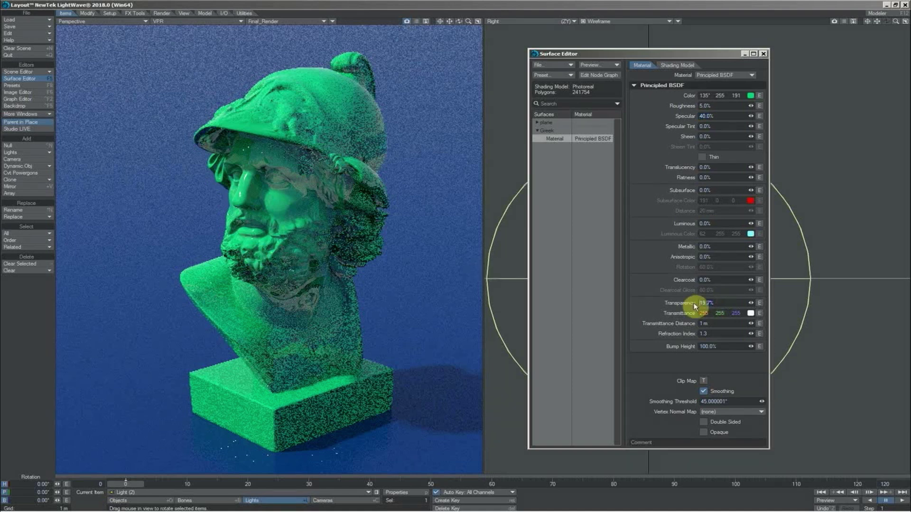
text(90)
key(Return)
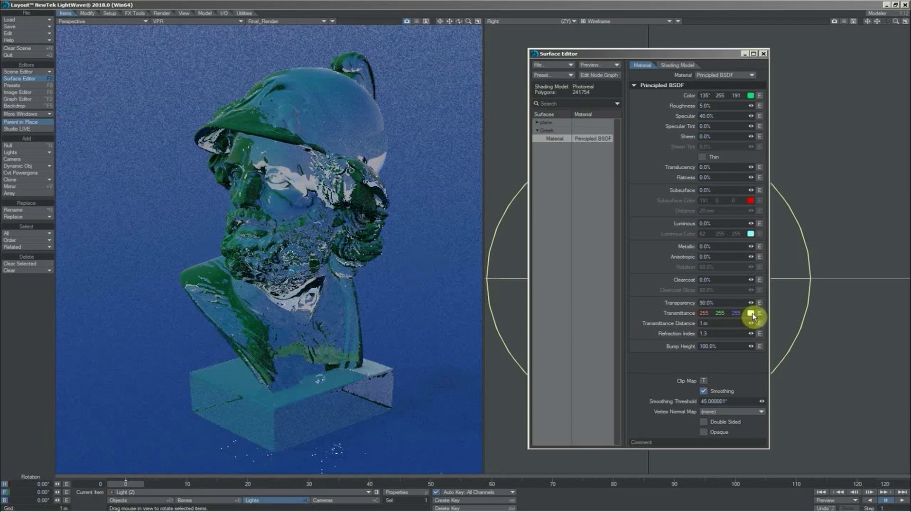
Make the Transmittance colour cyan (0, 191, 191) with a 100 mm distance.
click(751, 314)
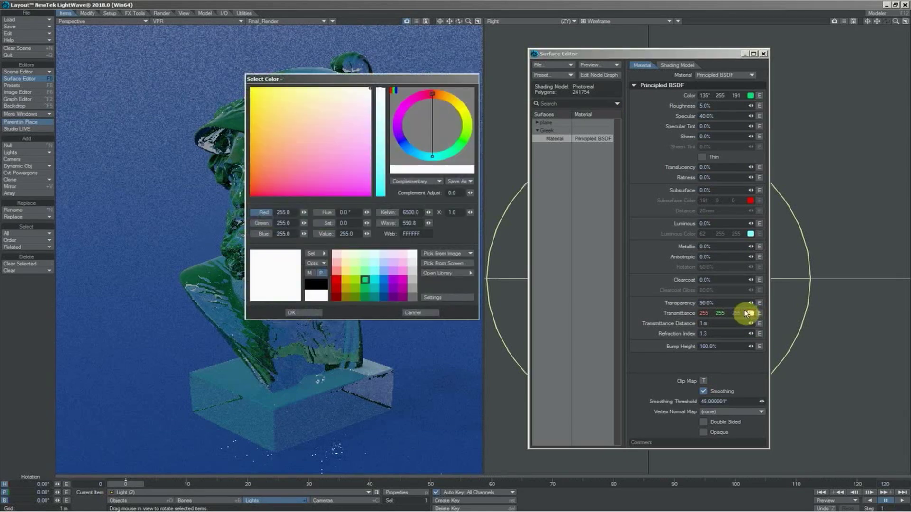
click(375, 282)
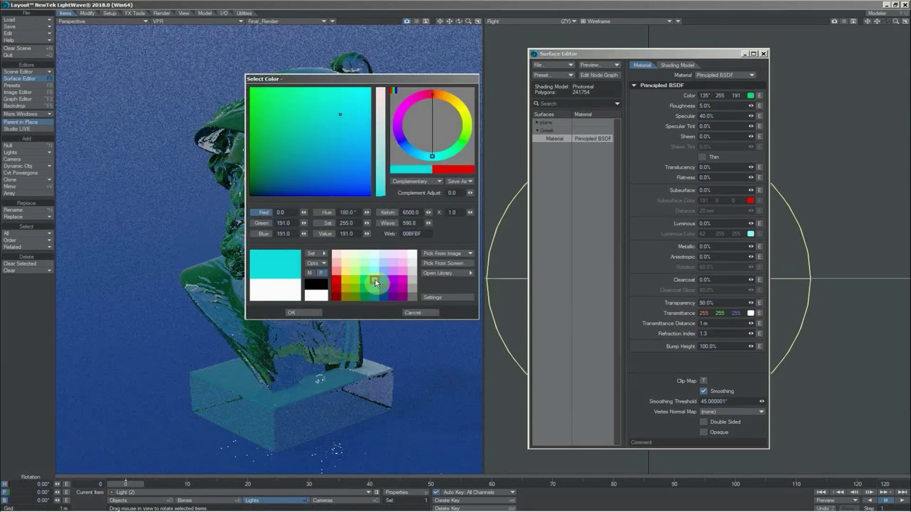
click(315, 311)
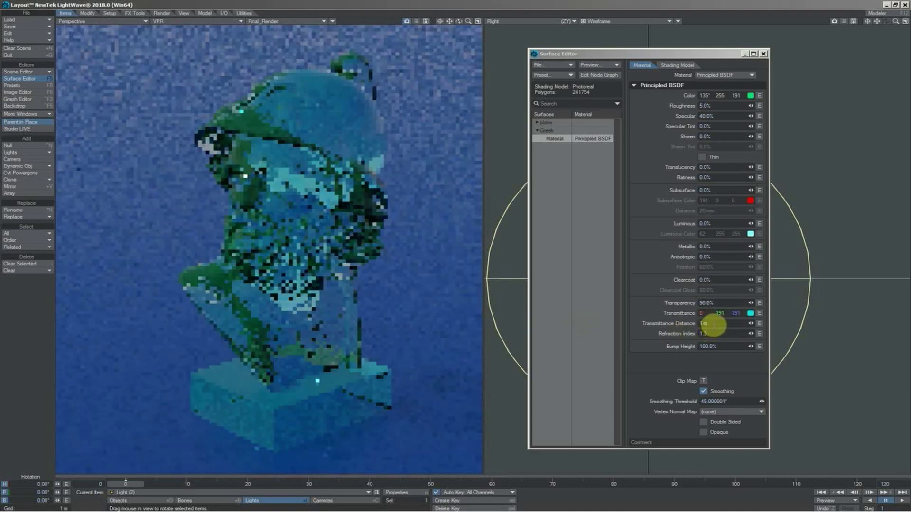
drag(713, 326, 678, 327)
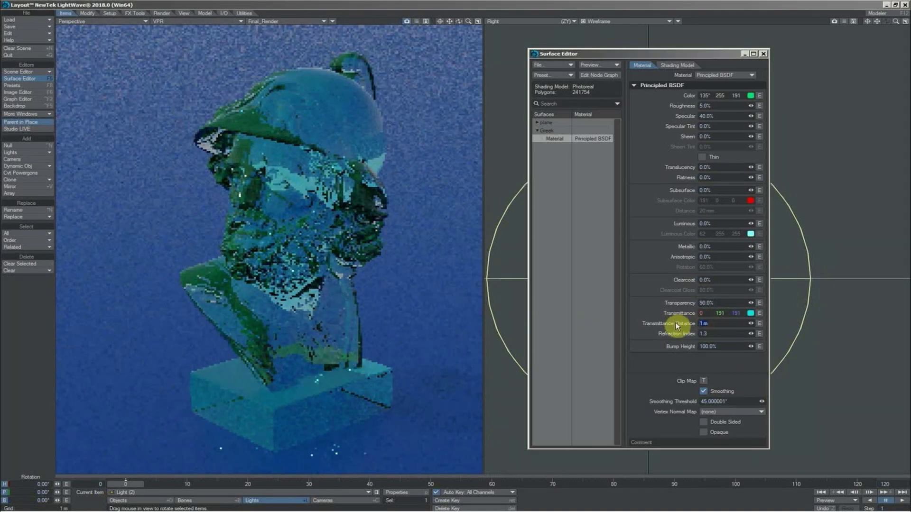
text(100)
key(Return)
Set Transparency to 100% and reduce Transmittance Distance to 10 mm.
click(718, 305)
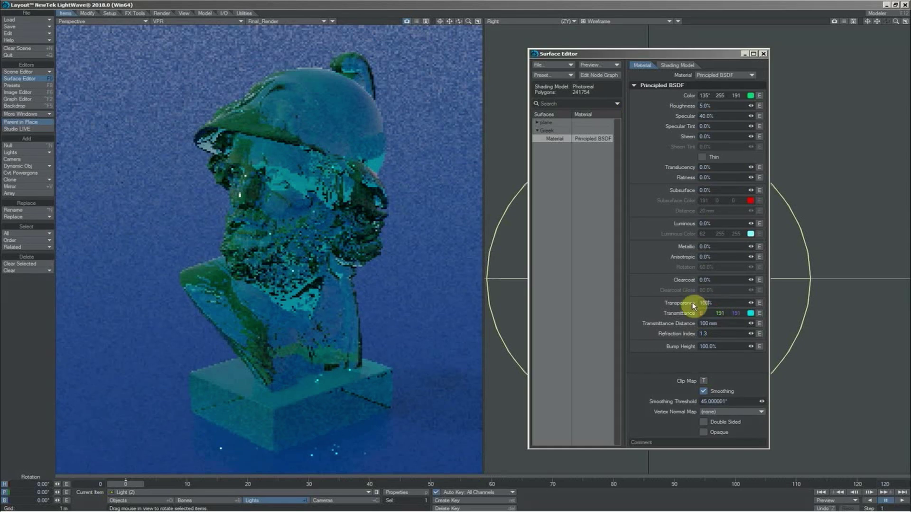
key(Tab)
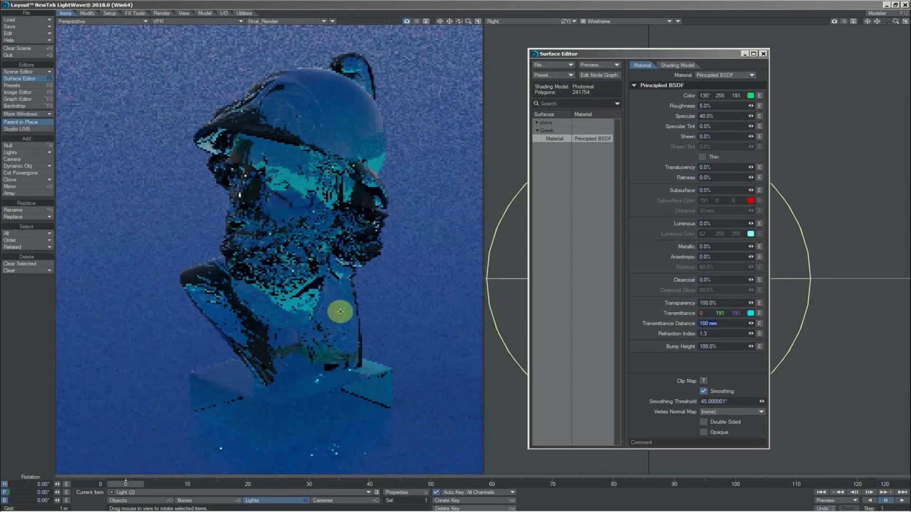
click(709, 324)
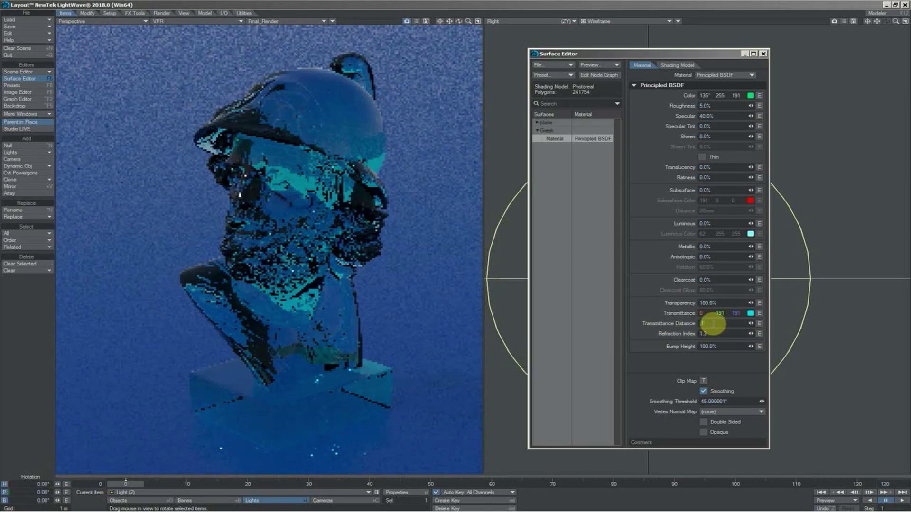
text(10)
key(Return)
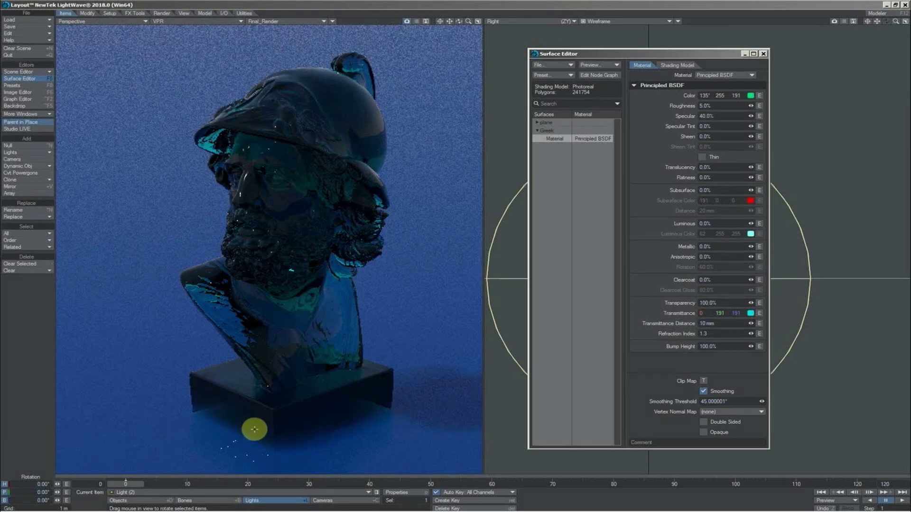
Tick the Opaque checkbox near the bottom of the Surface Editor.
click(704, 432)
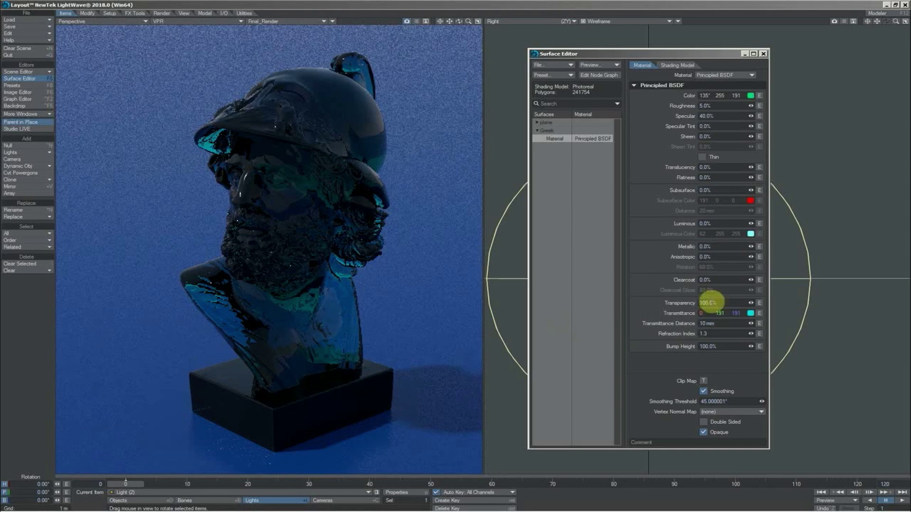
Set Transmittance Distance to 30 mm and Refraction Index to 1.3.
text(30)
key(Return)
click(710, 334)
text(1.3)
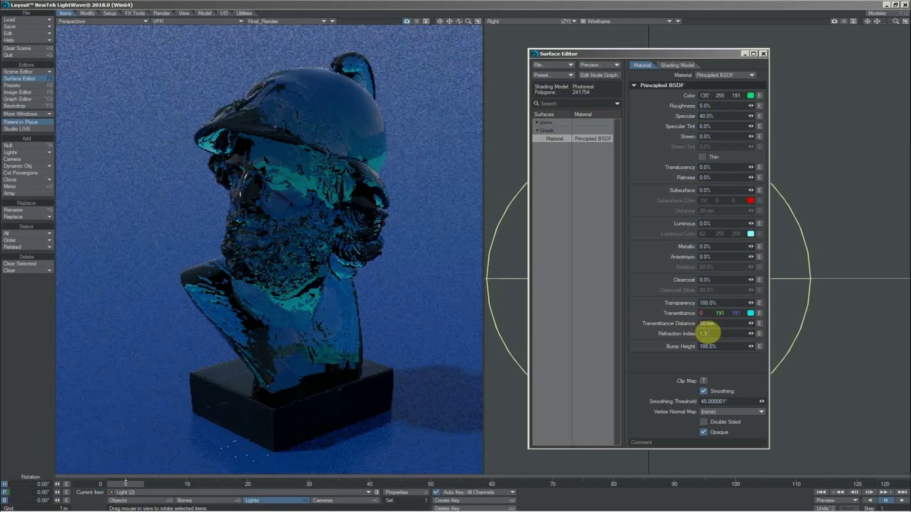
key(Return)
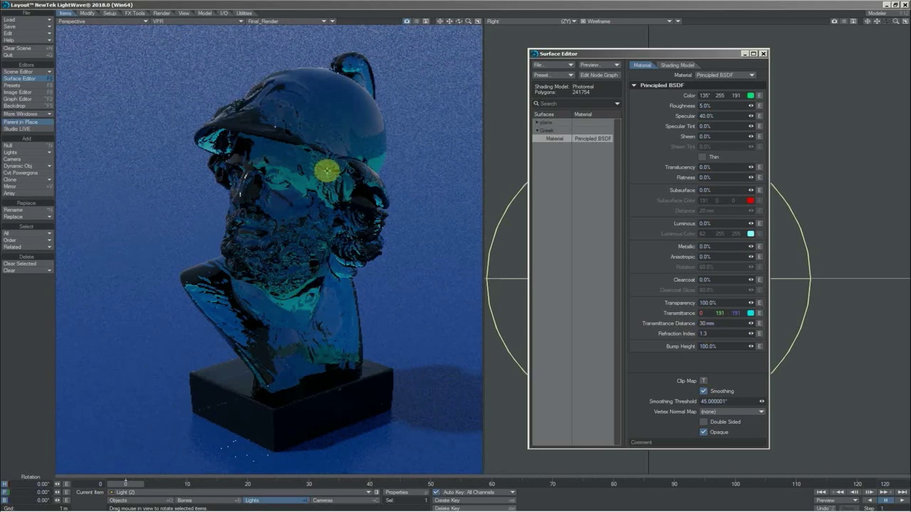
Drop Specular to 0% and set Roughness to 60%.
drag(751, 116, 751, 118)
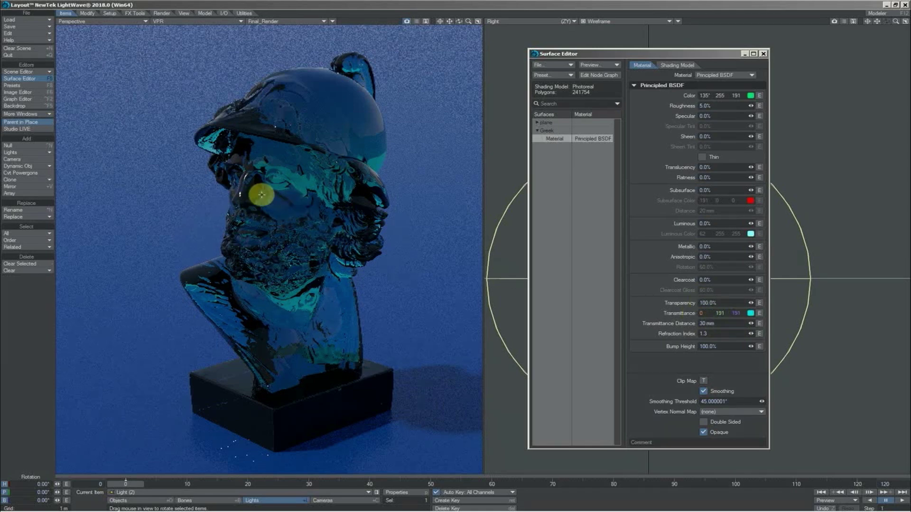
click(716, 106)
text(60)
key(Tab)
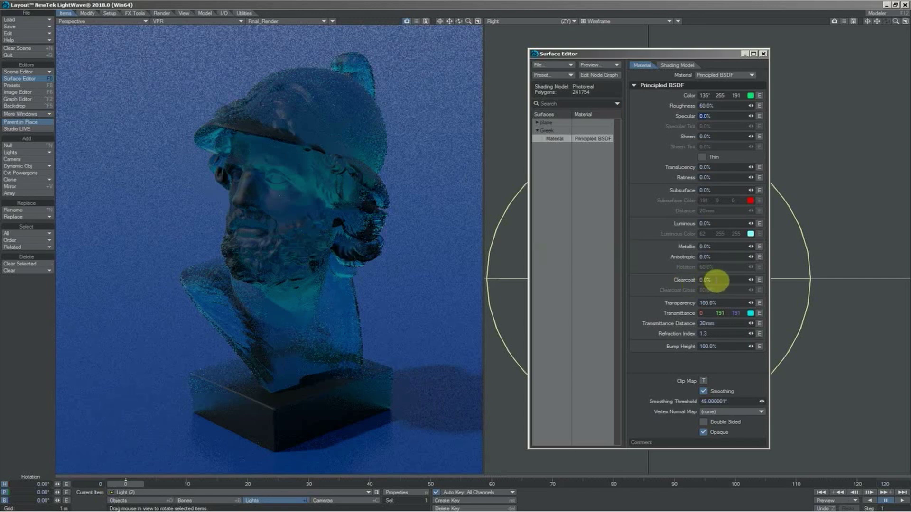
Set the bust's Clearcoat amount to 75%.
drag(716, 280, 691, 280)
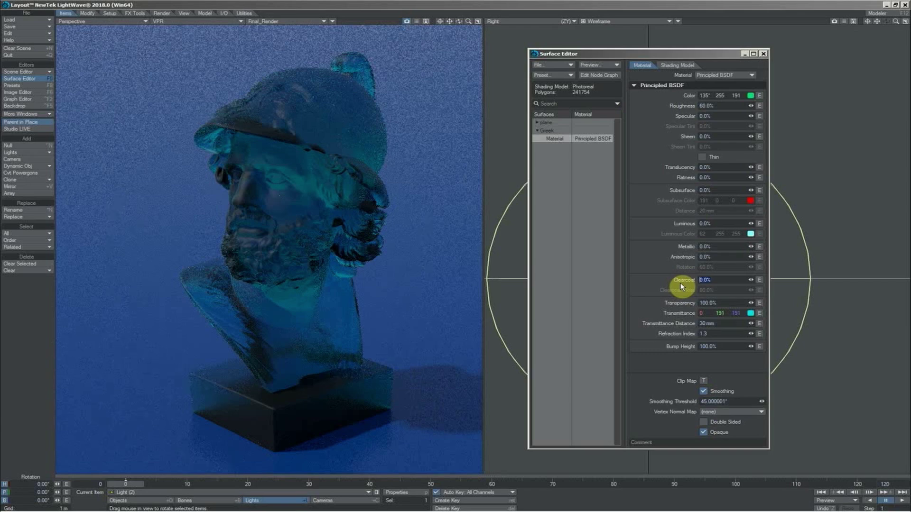
text(5)
key(Return)
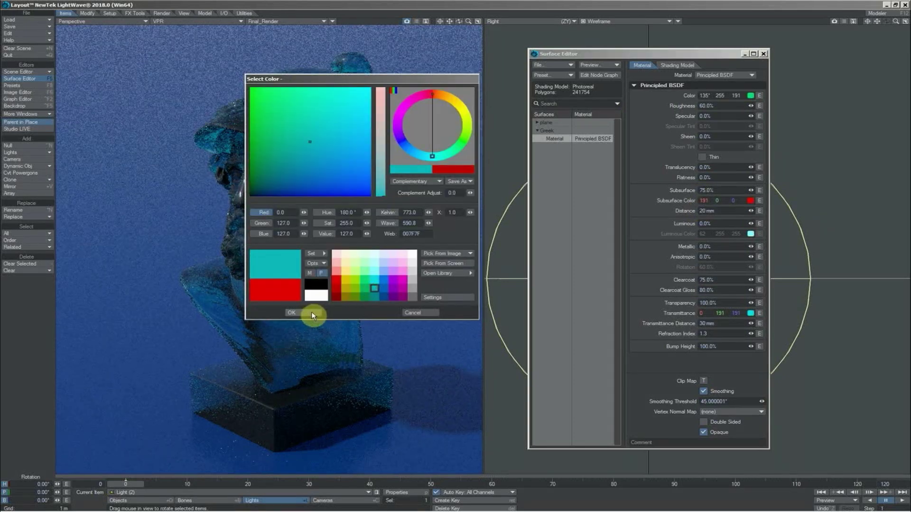
Apply teal (0, 127, 127) as the Subsurface Color with a 50 mm distance.
click(310, 311)
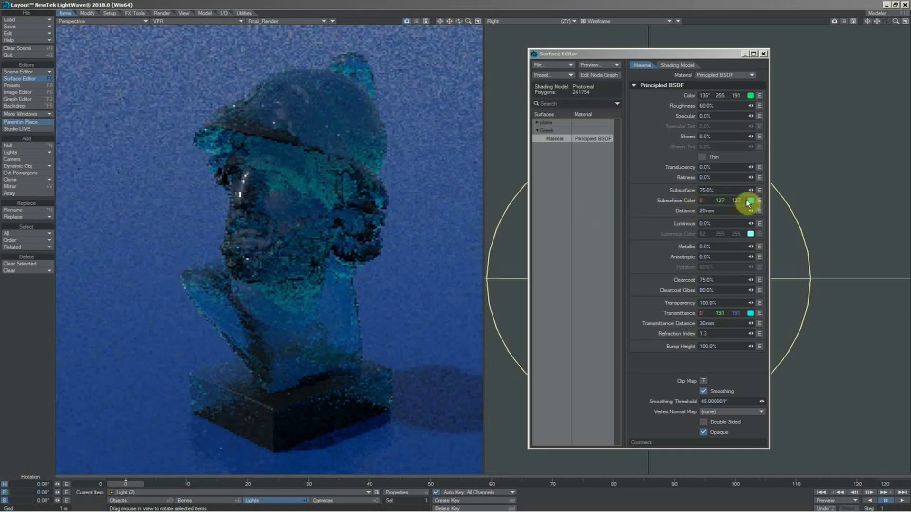
click(699, 210)
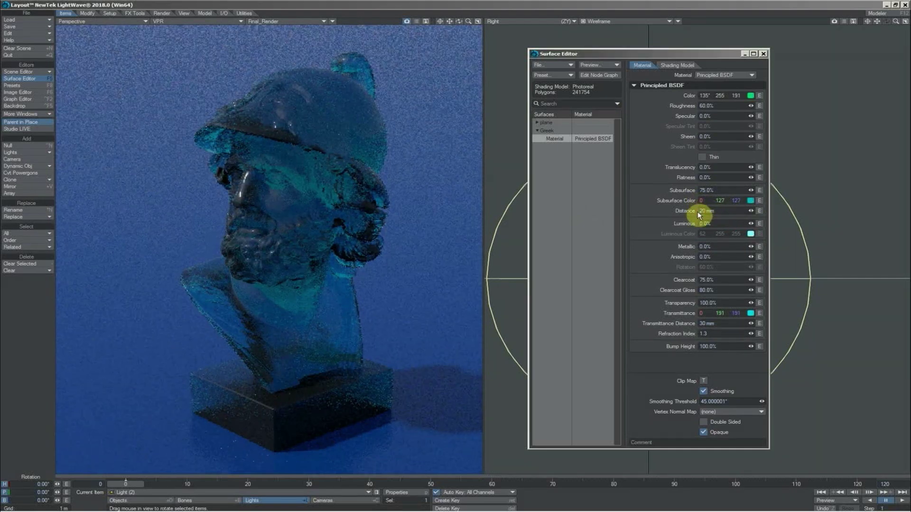
key(Return)
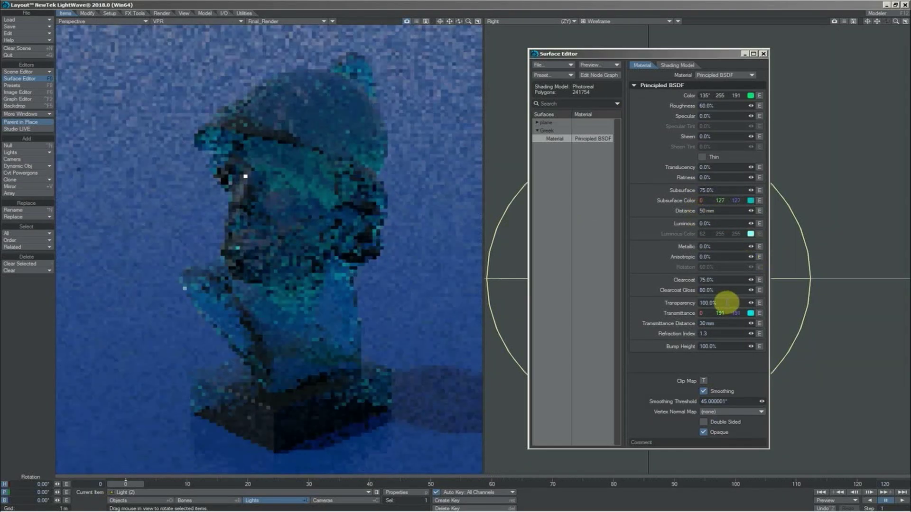
Set Transparency to 0%, then settle it at 50%.
click(712, 303)
text(0)
key(Tab)
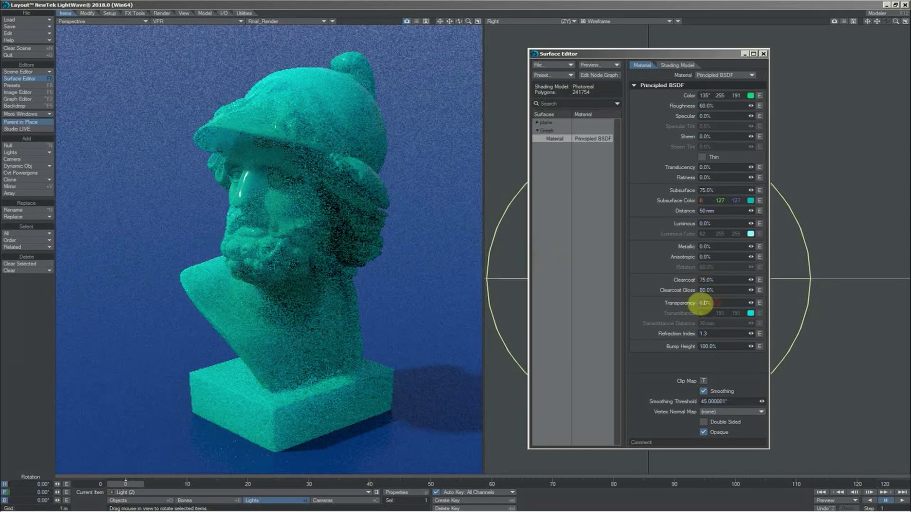
click(696, 305)
text(50)
key(Return)
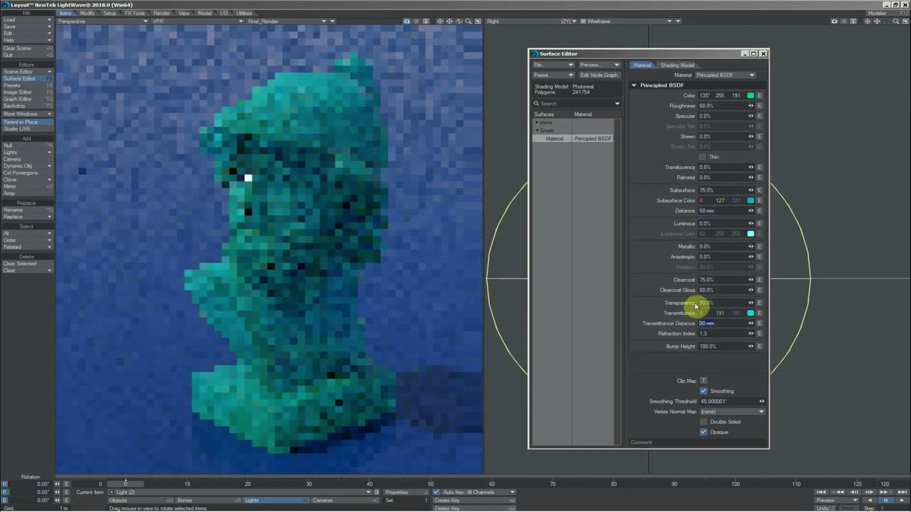
Make the transmittance colour green and set Roughness to 80%.
click(750, 313)
click(367, 279)
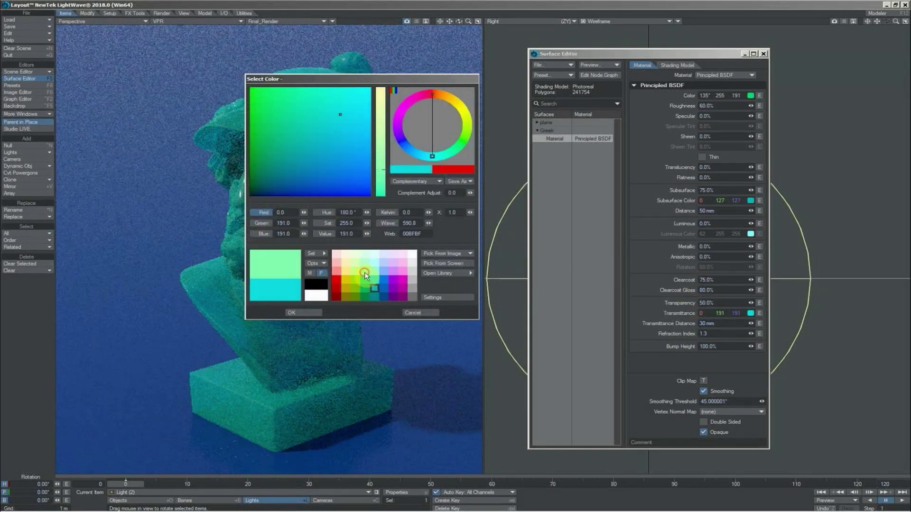
click(315, 311)
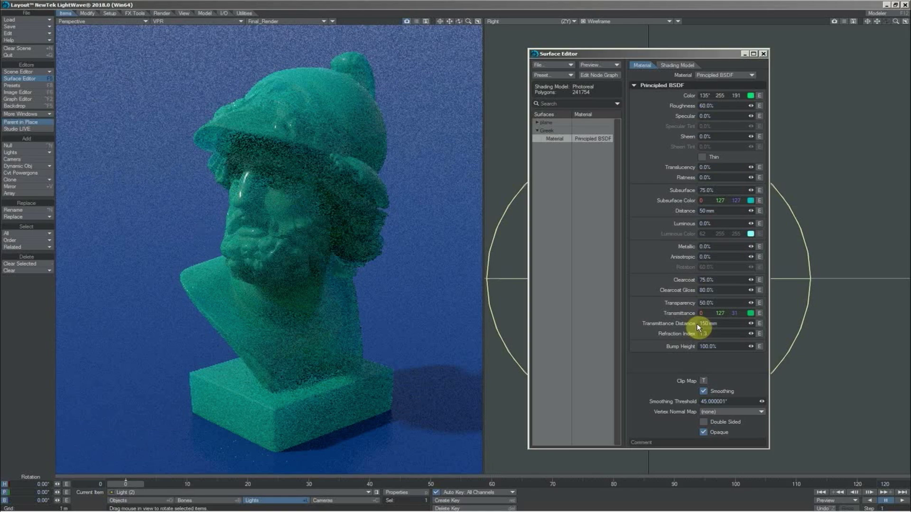
click(694, 108)
text(80)
key(Return)
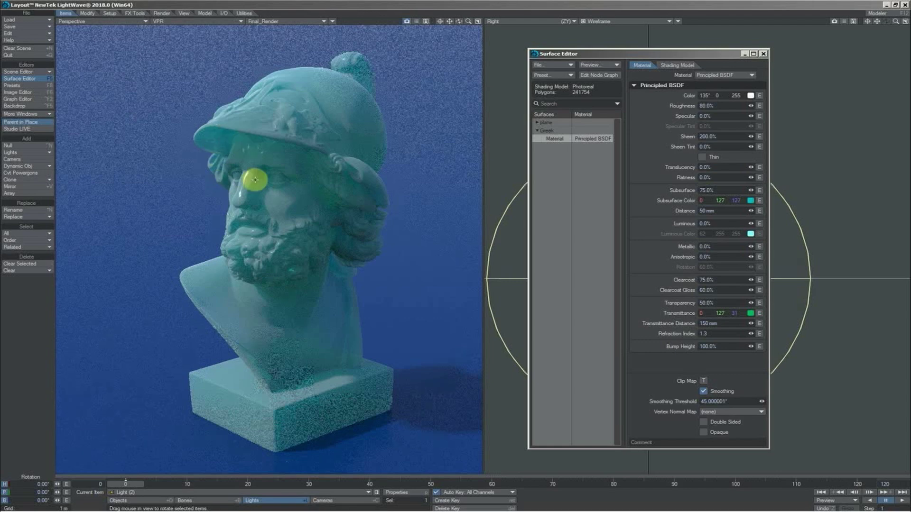
Swing the light upward in the Perspective view so it lights the bust's nose and brow.
drag(250, 187, 260, 123)
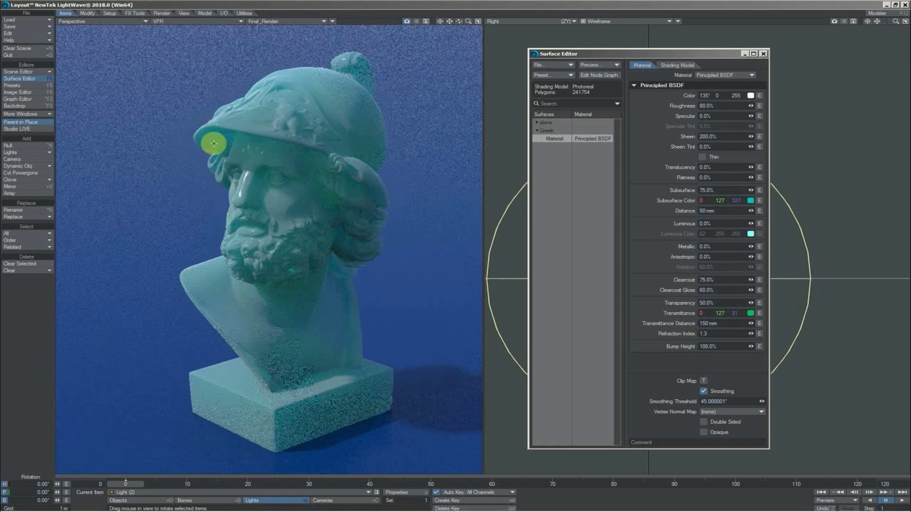